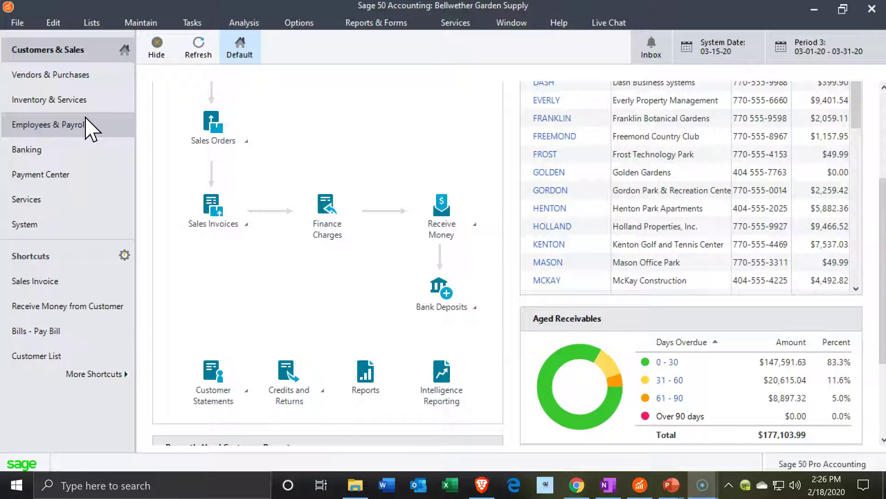
# Open a new Receive Money from Customer receipt from the Customers & Sales area and maximize its window.
pyautogui.click(48, 52)
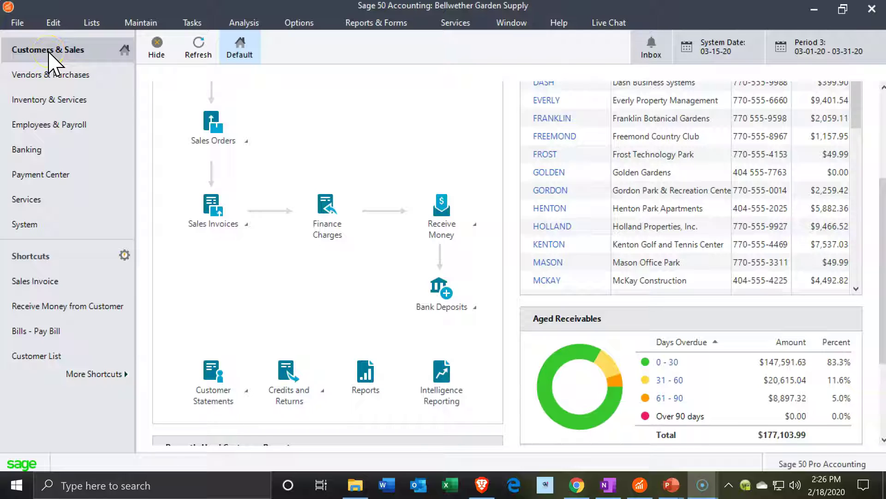
pyautogui.click(230, 262)
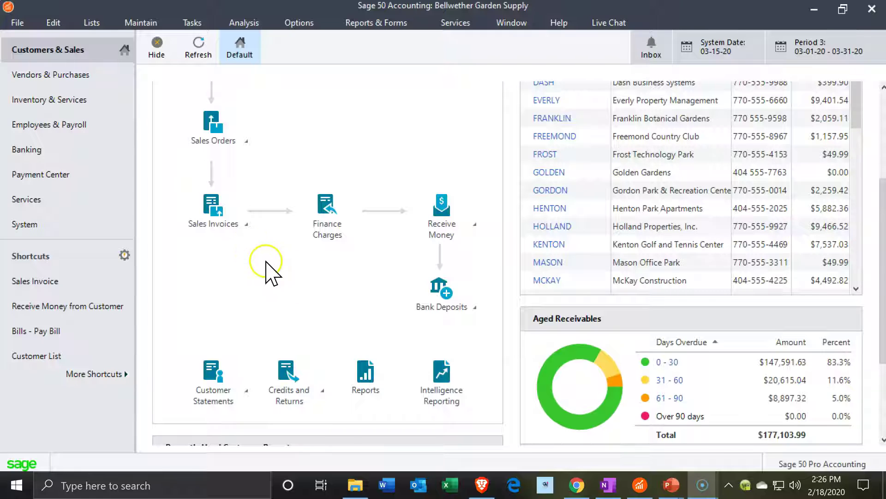
pyautogui.click(475, 227)
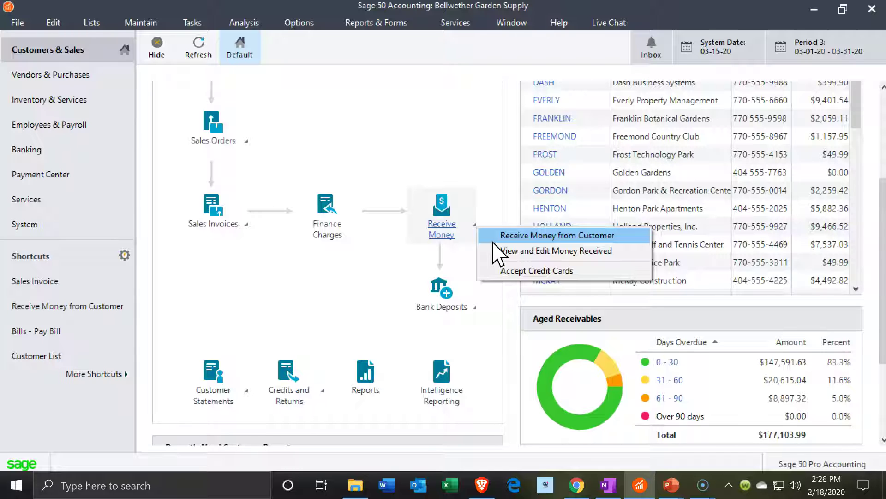
pyautogui.click(493, 241)
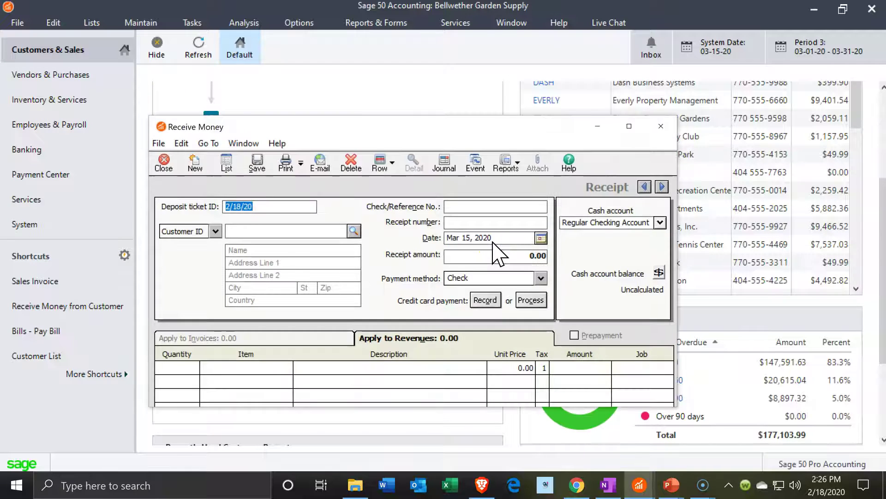
pyautogui.click(628, 126)
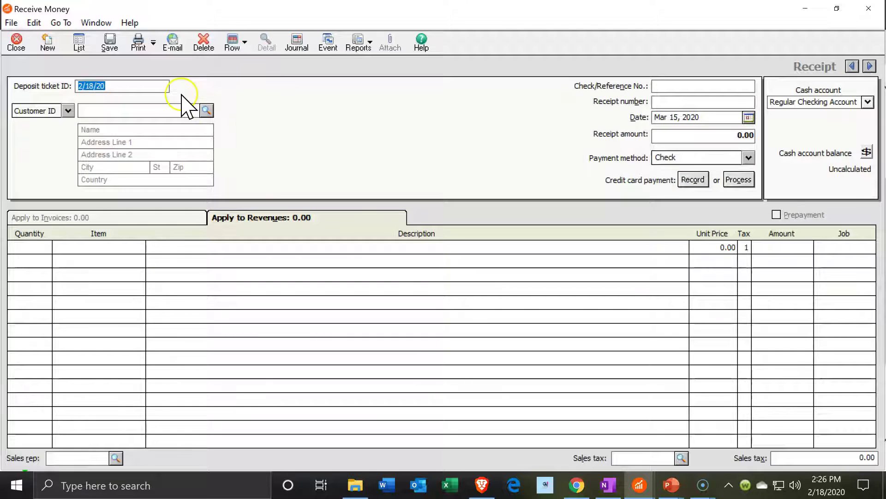
# Replace the receipt's deposit ticket ID with 2476.
pyautogui.click(140, 85)
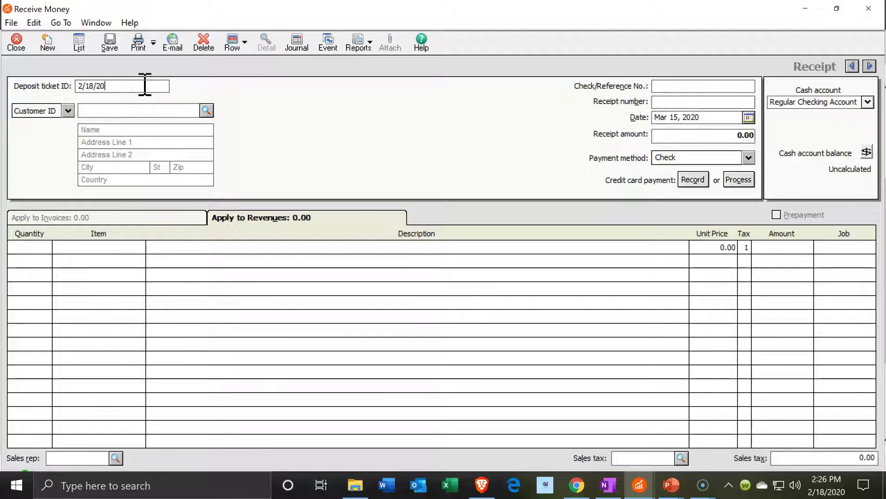
pyautogui.doubleClick(145, 85)
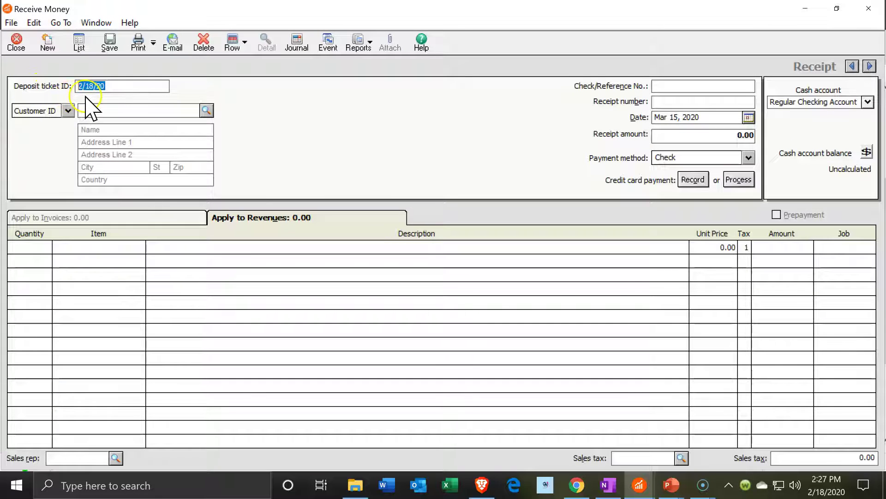
pyautogui.write('2476')
# Choose Aldred Builders, Inc. as the customer for the receipt.
pyautogui.click(35, 111)
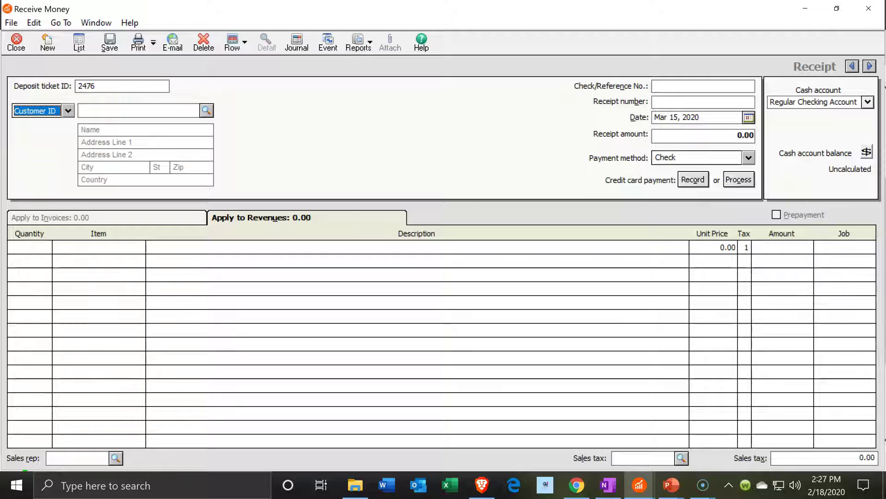
pyautogui.click(138, 110)
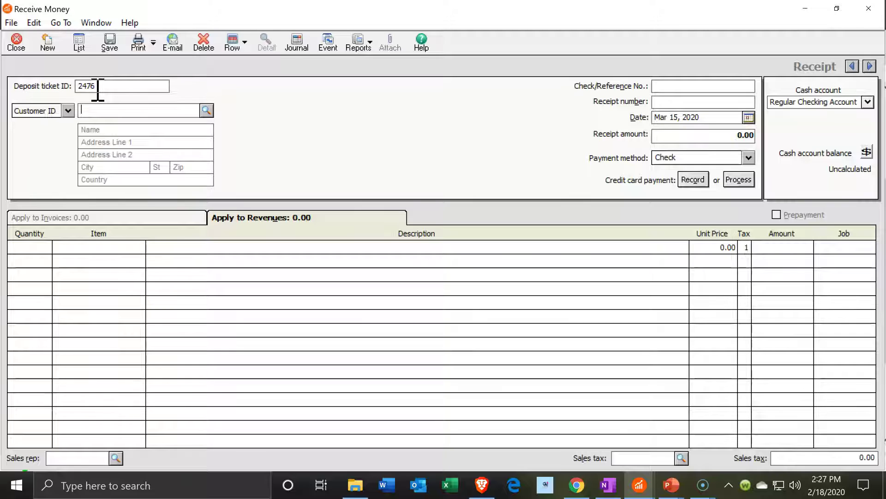
pyautogui.click(207, 110)
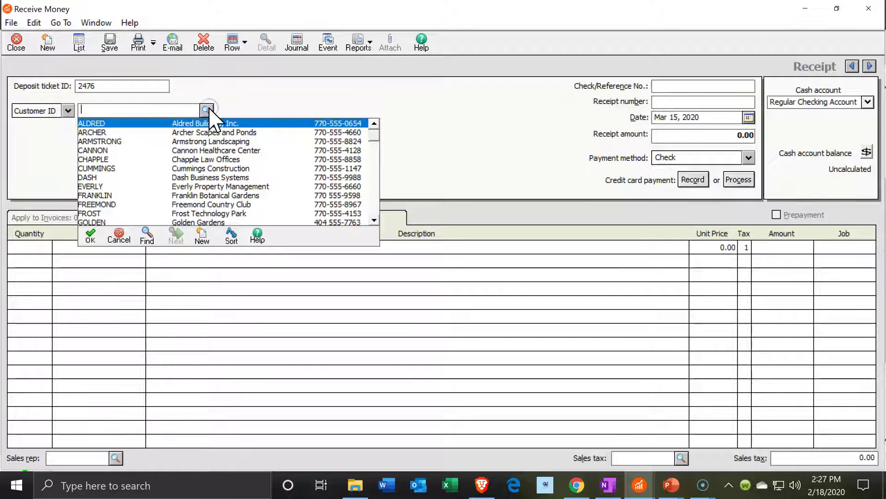
pyautogui.click(206, 122)
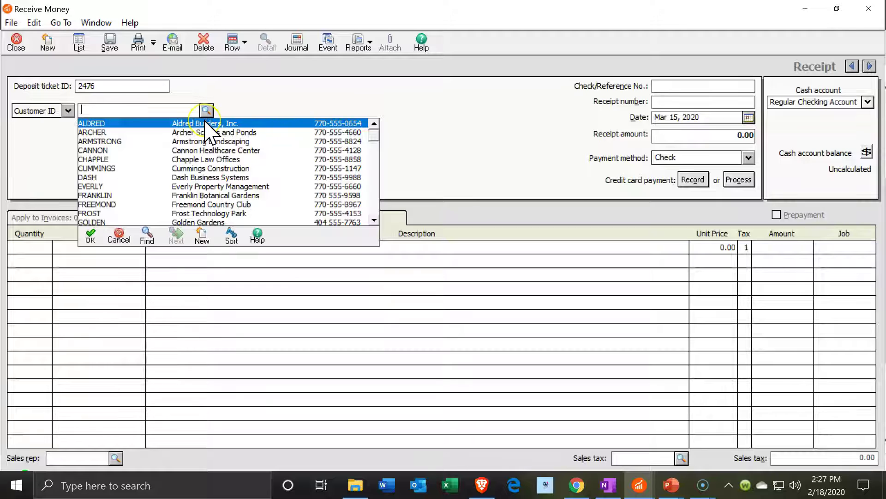
pyautogui.doubleClick(205, 123)
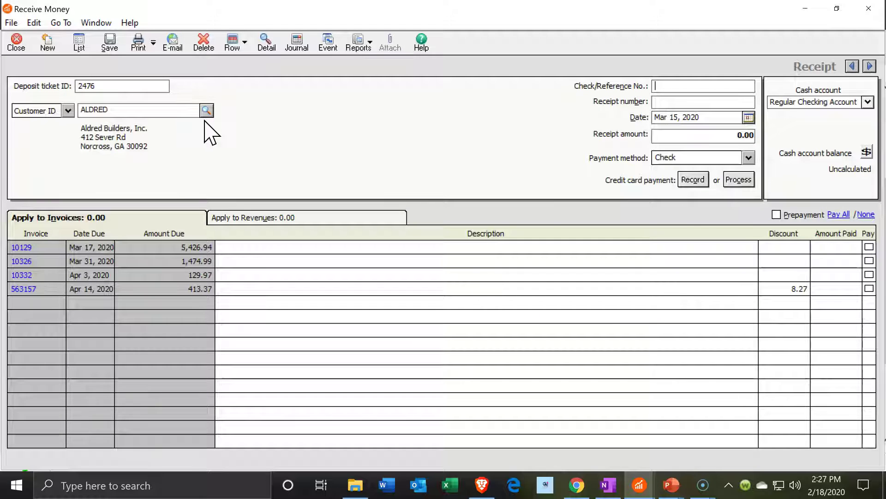
# Set the receipt date to Mar 20, 2020.
pyautogui.click(213, 127)
pyautogui.press('Tab')
pyautogui.press('Tab')
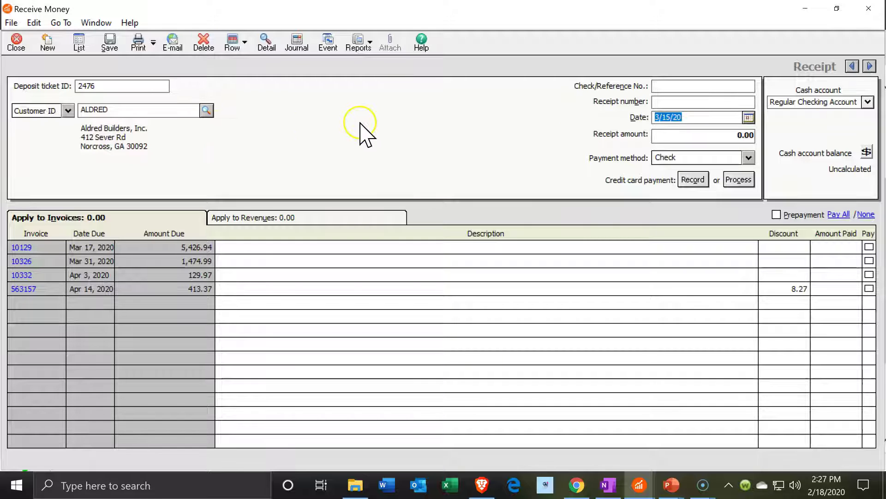
pyautogui.click(749, 117)
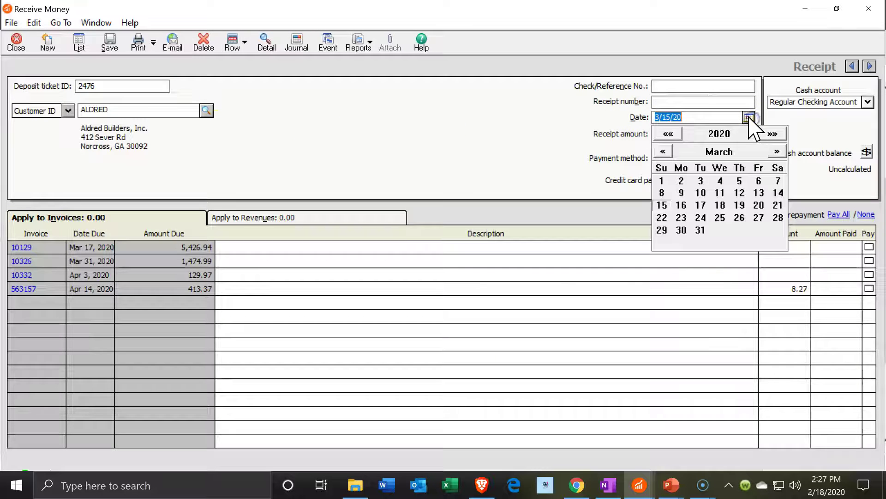
pyautogui.click(760, 206)
pyautogui.press('Tab')
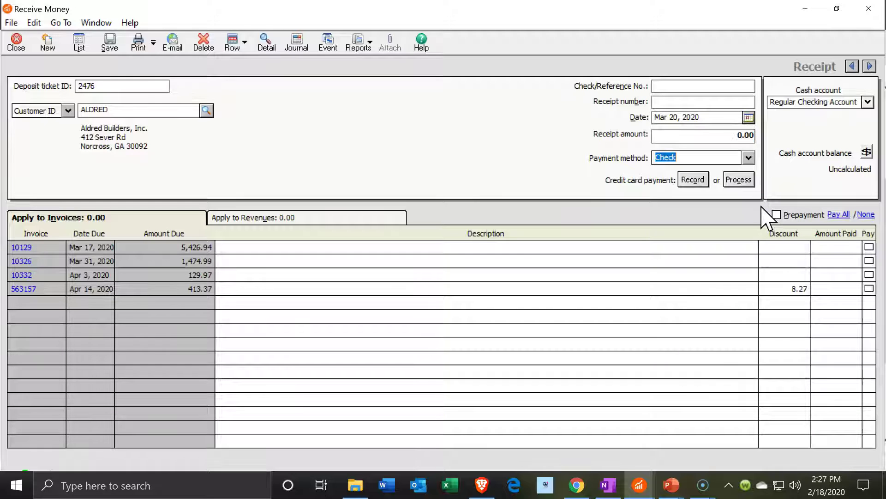
pyautogui.click(722, 164)
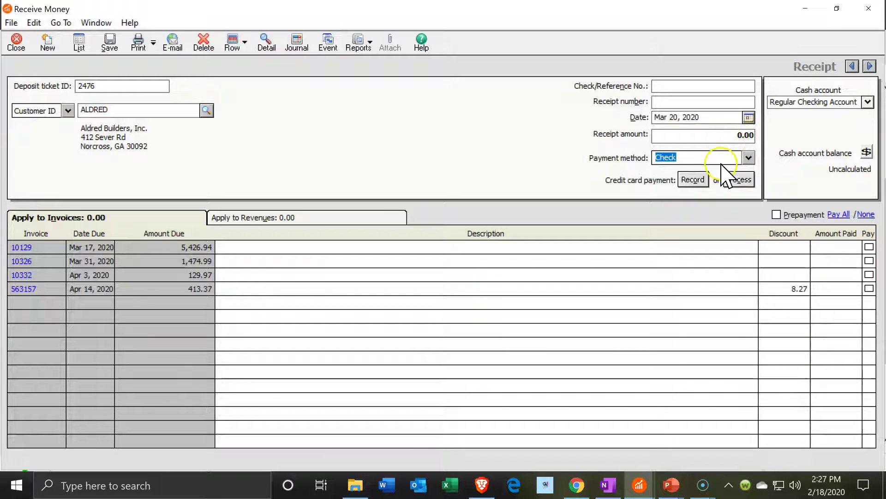
pyautogui.click(674, 134)
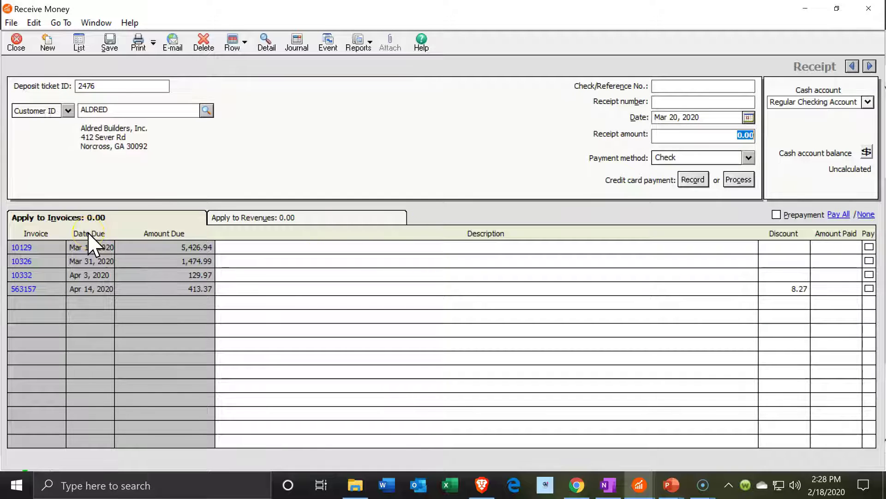
# Look at the receipt's Apply to Revenues view and the details of the customer's invoice due Apr 14, 2020.
pyautogui.click(229, 218)
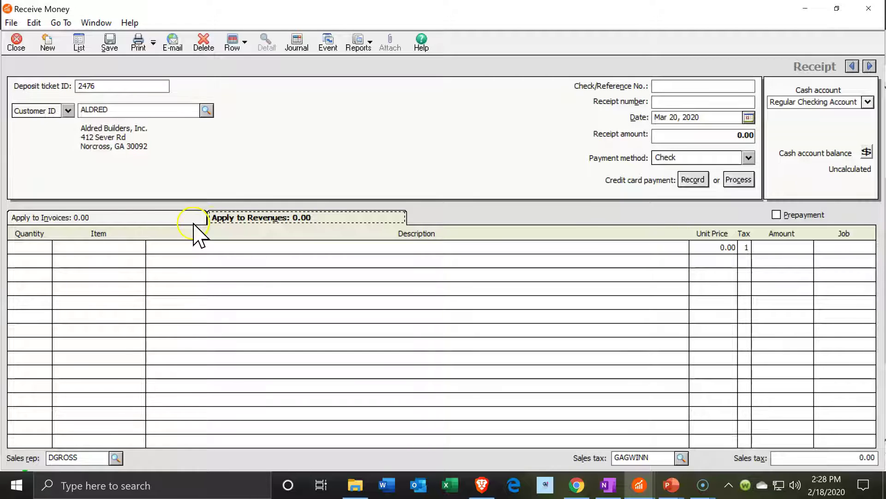
pyautogui.click(177, 219)
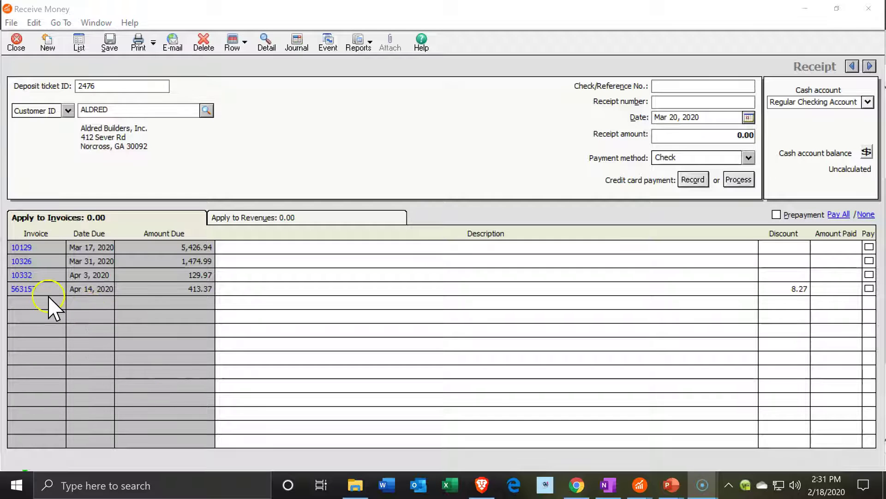
pyautogui.click(23, 288)
pyautogui.click(23, 288)
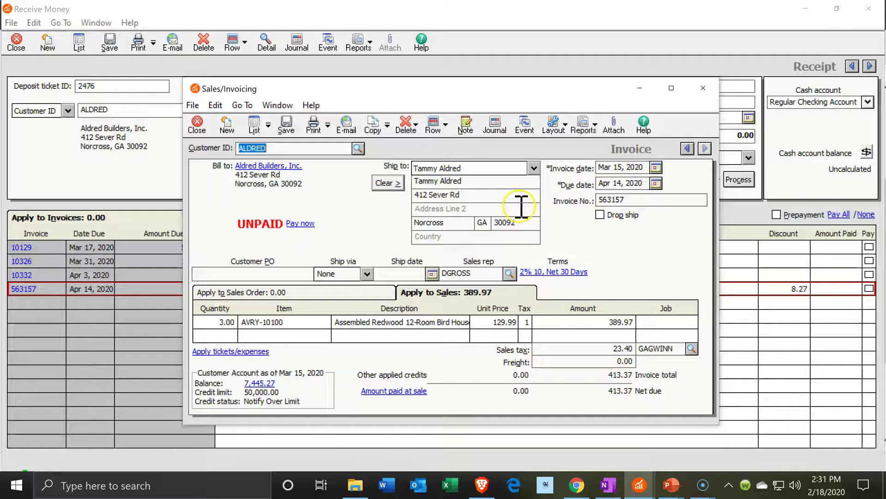
pyautogui.click(697, 92)
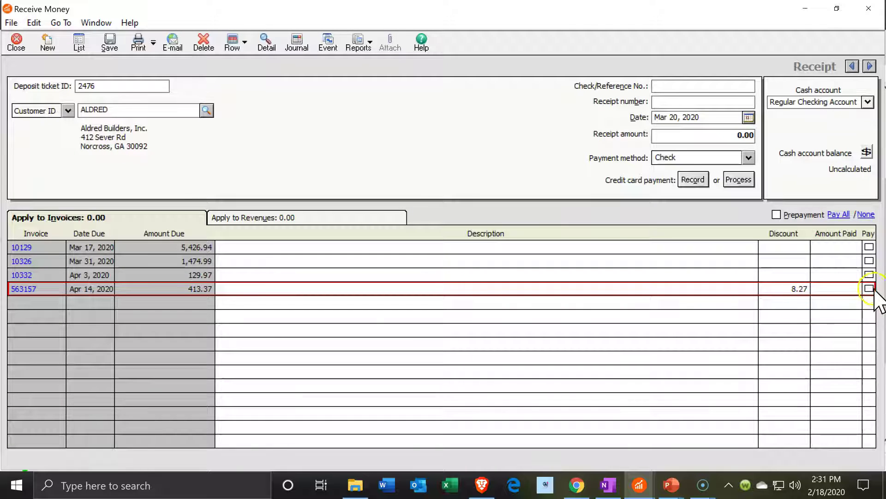
# Mark the invoice due Apr 14, 2020 as paid and enter 4751 as the check reference number.
pyautogui.click(869, 289)
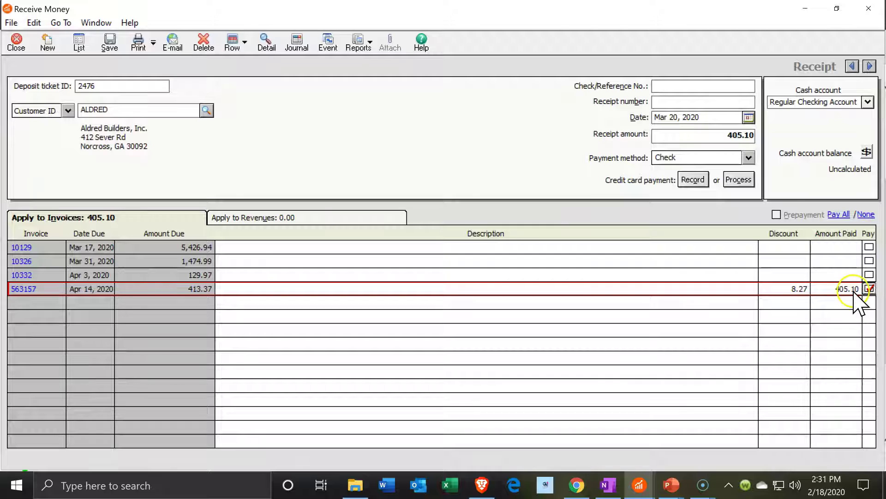
pyautogui.click(664, 85)
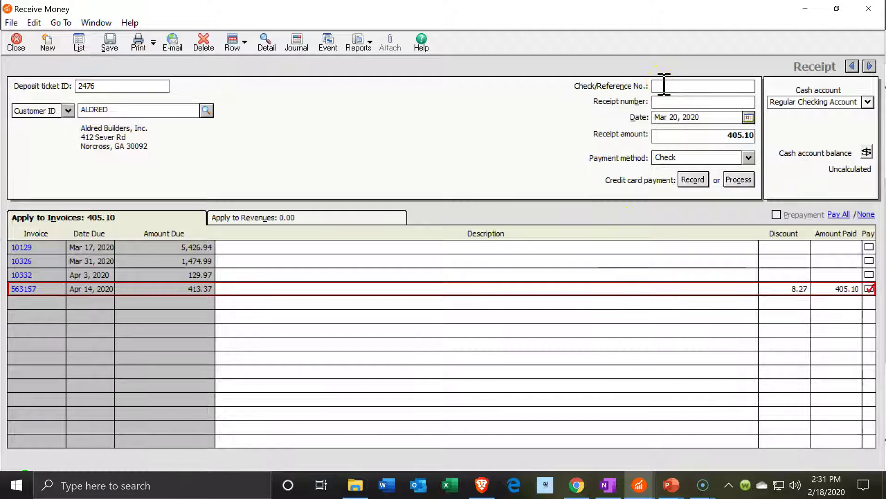
pyautogui.write('4751')
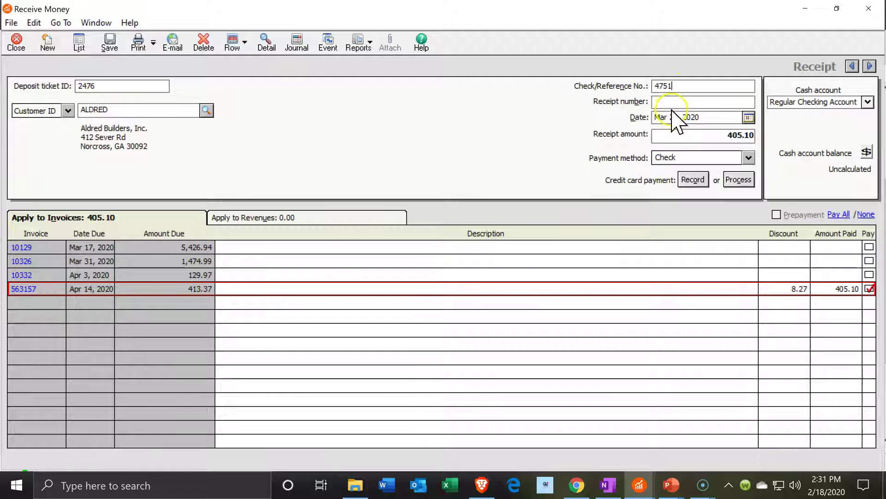
# Save the receipt with Check as payment method and Regular Checking Account as cash account, and close the Receive Money window.
pyautogui.click(676, 138)
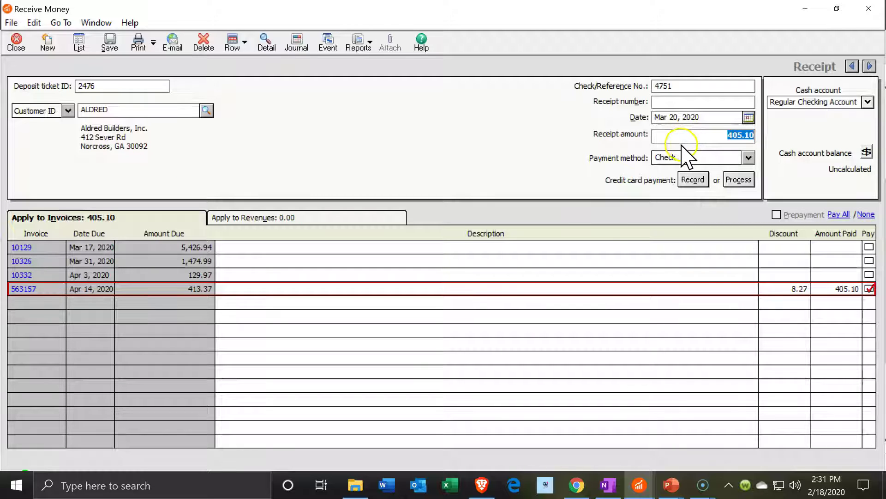
pyautogui.click(749, 157)
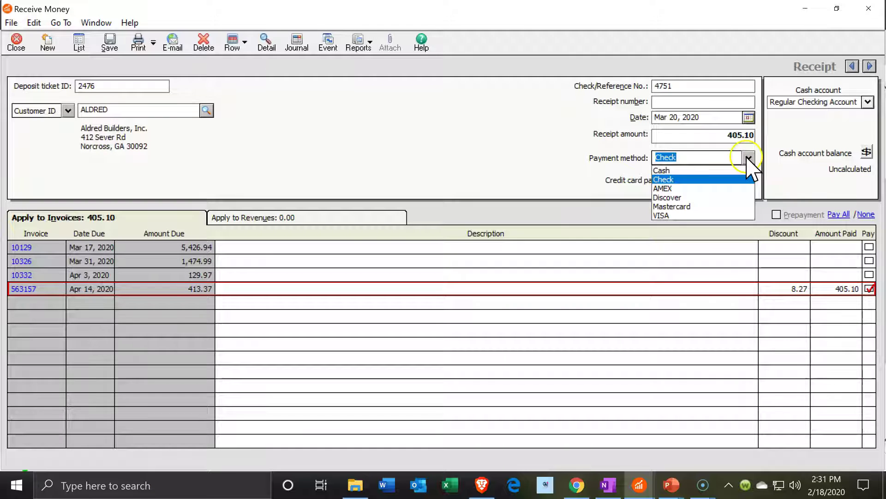
pyautogui.click(748, 157)
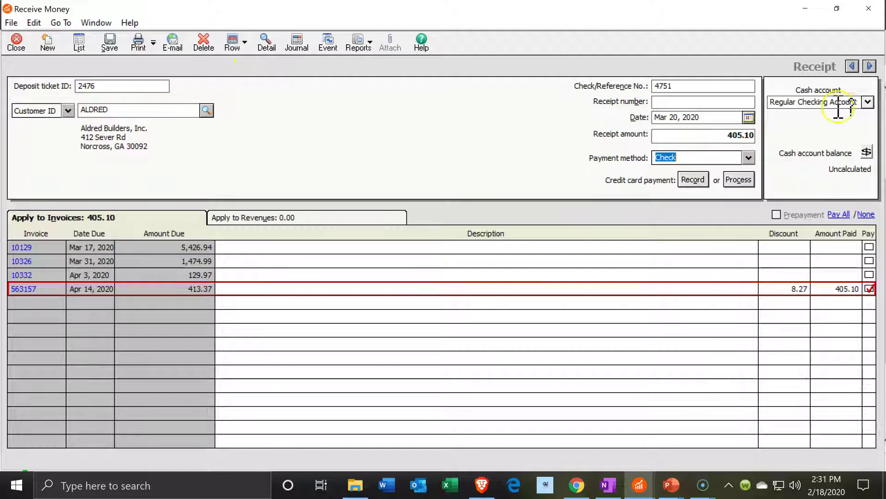
pyautogui.click(869, 101)
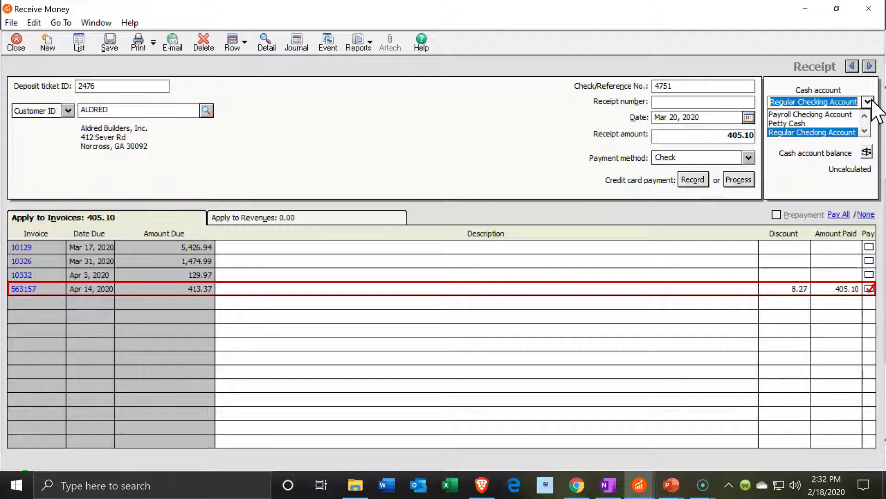
pyautogui.click(871, 102)
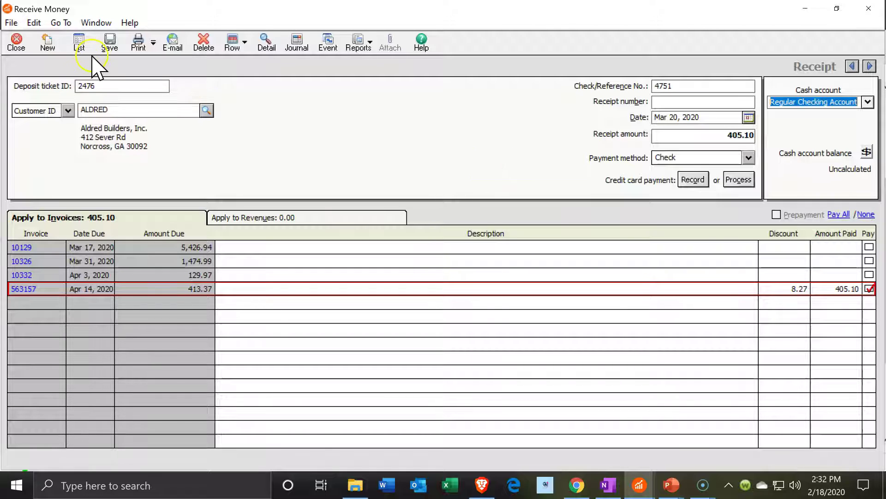
pyautogui.click(110, 42)
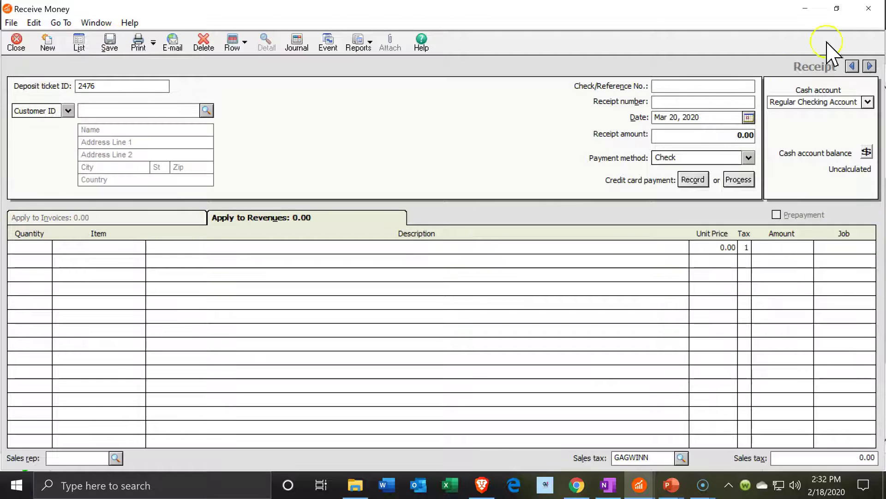
pyautogui.click(869, 9)
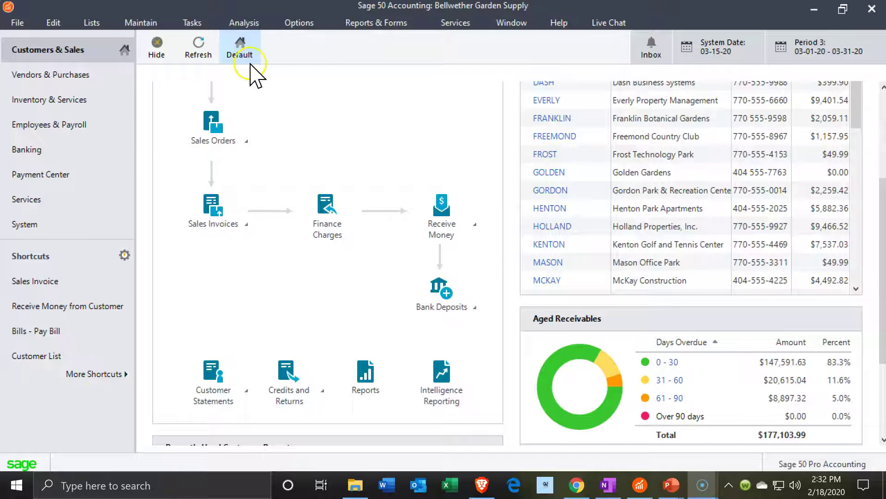
# Open the report options for the <Standard> Balance Sheet among the financial statements.
pyautogui.click(367, 25)
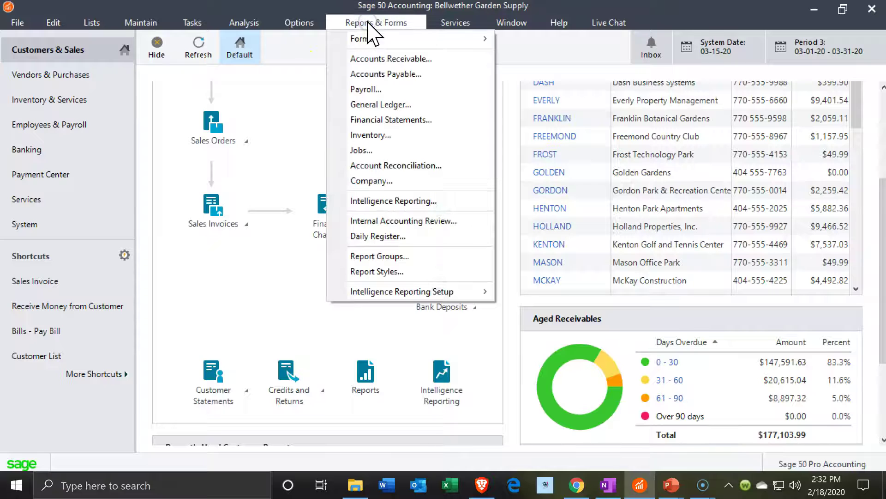
pyautogui.click(377, 110)
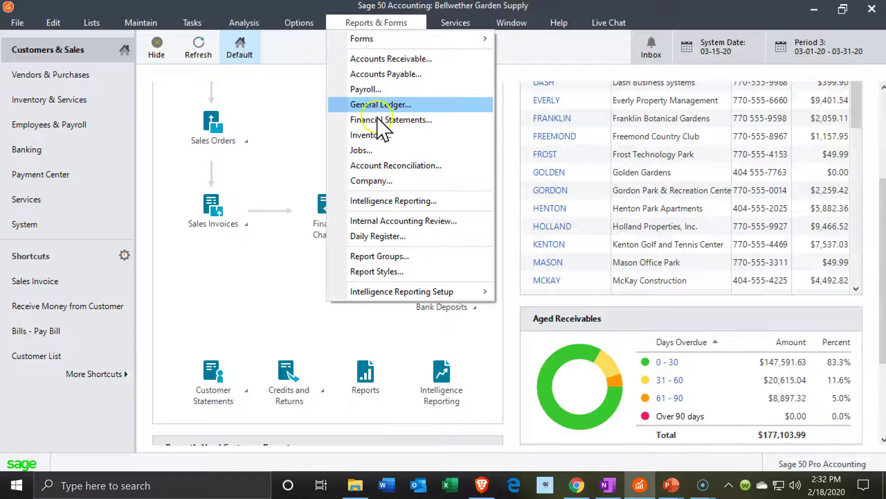
pyautogui.click(378, 120)
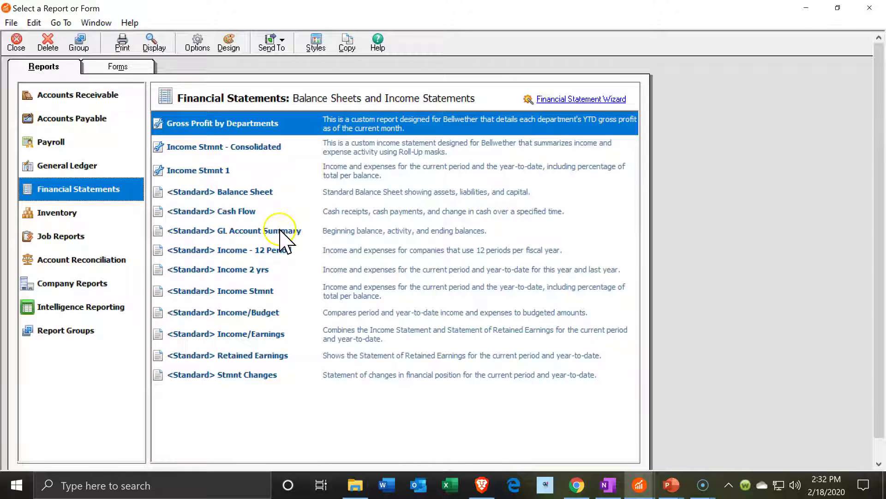
pyautogui.click(236, 193)
pyautogui.doubleClick(236, 193)
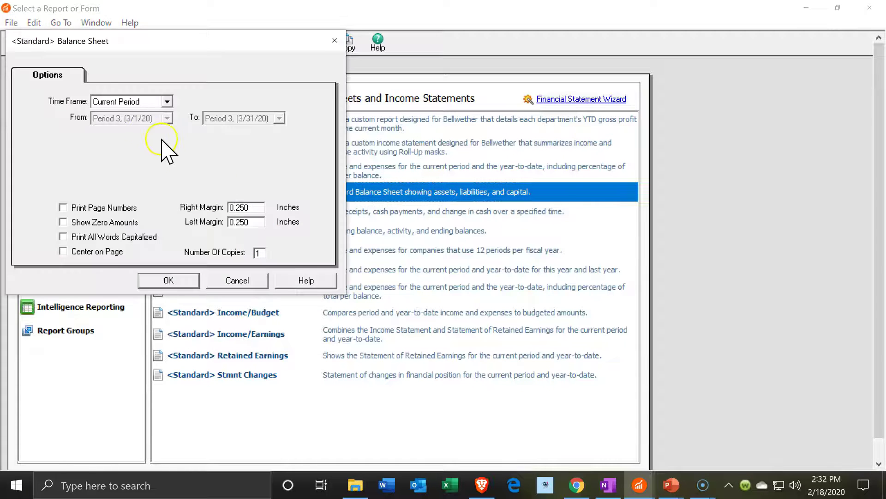
# Display the <Standard> Balance Sheet for the current period and open the general ledger detail of the Regular Checking Account.
pyautogui.click(112, 118)
pyautogui.click(168, 282)
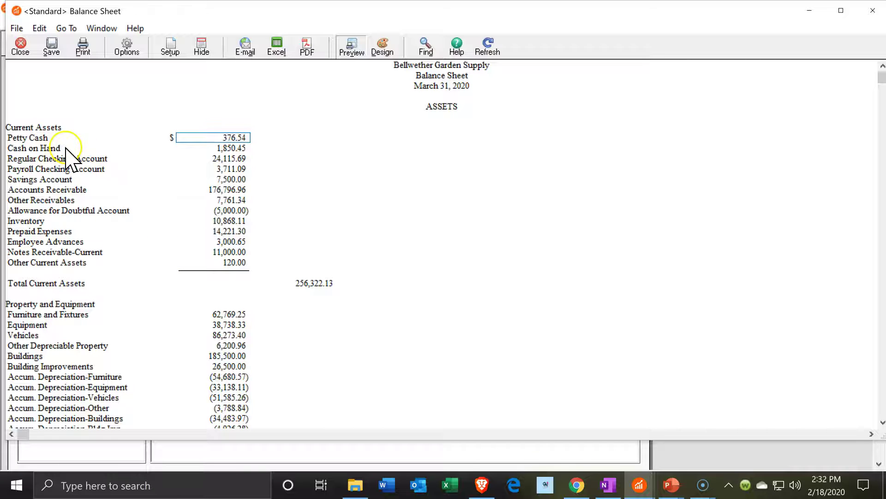
pyautogui.click(227, 158)
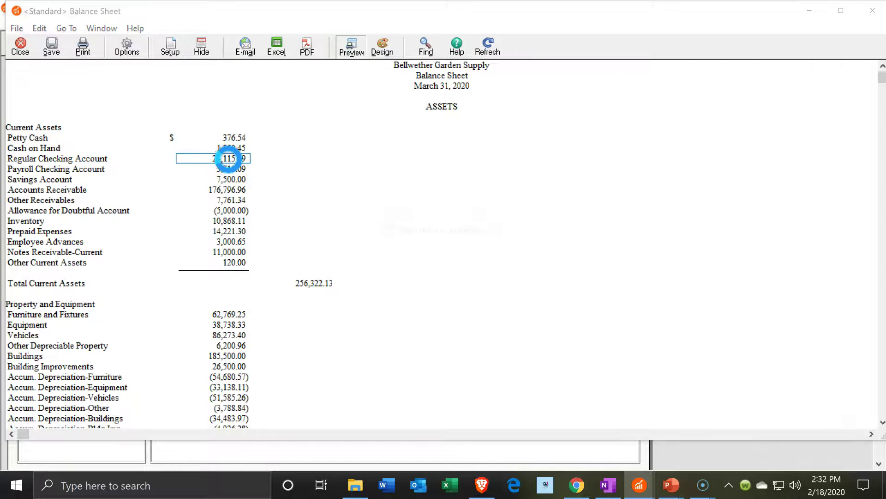
pyautogui.doubleClick(228, 158)
# Open the receipt with reference 4751 from the checking account ledger, look at its invoice discount, and return to the balance sheet.
pyautogui.scroll(-10, 339, 335)
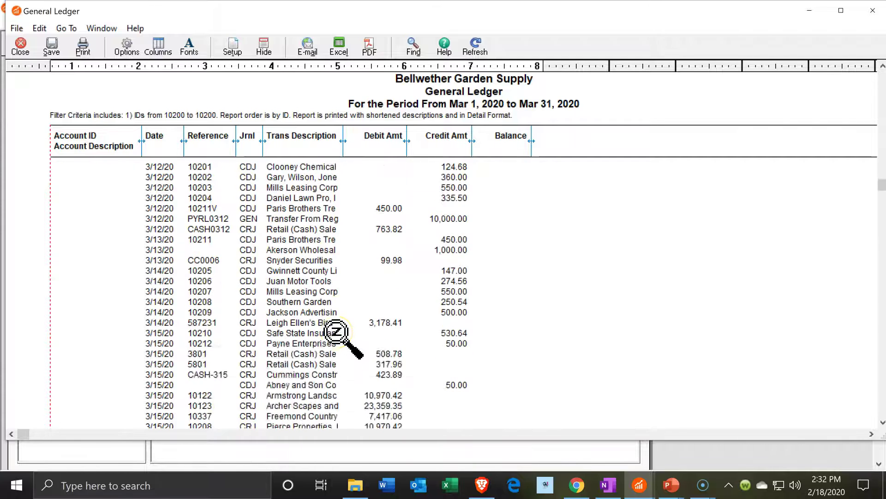
pyautogui.scroll(-5, 339, 335)
pyautogui.click(382, 344)
pyautogui.doubleClick(381, 344)
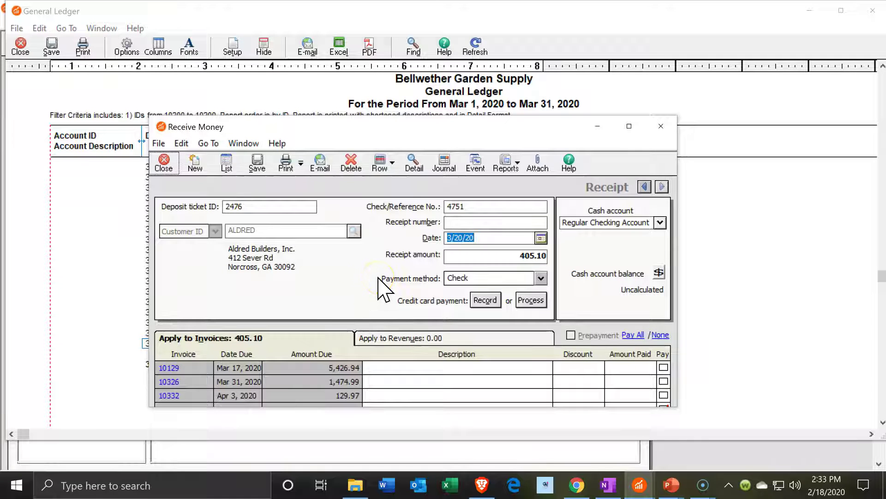
pyautogui.click(626, 129)
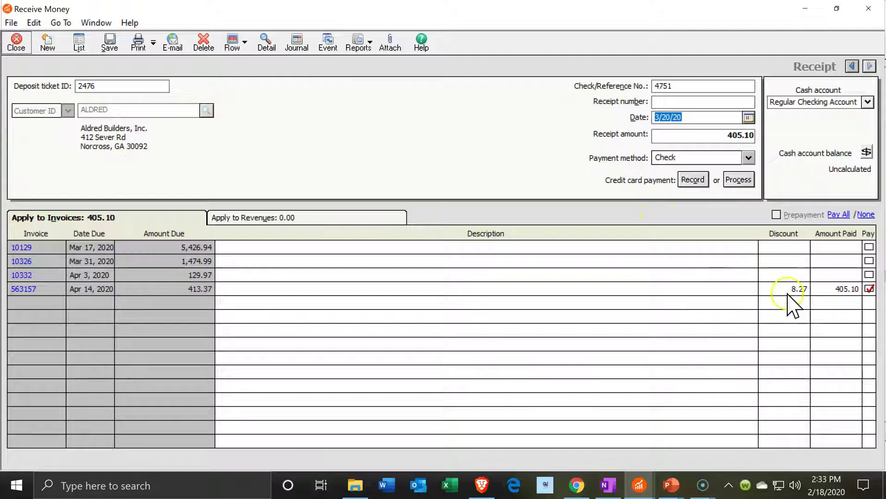
pyautogui.click(869, 8)
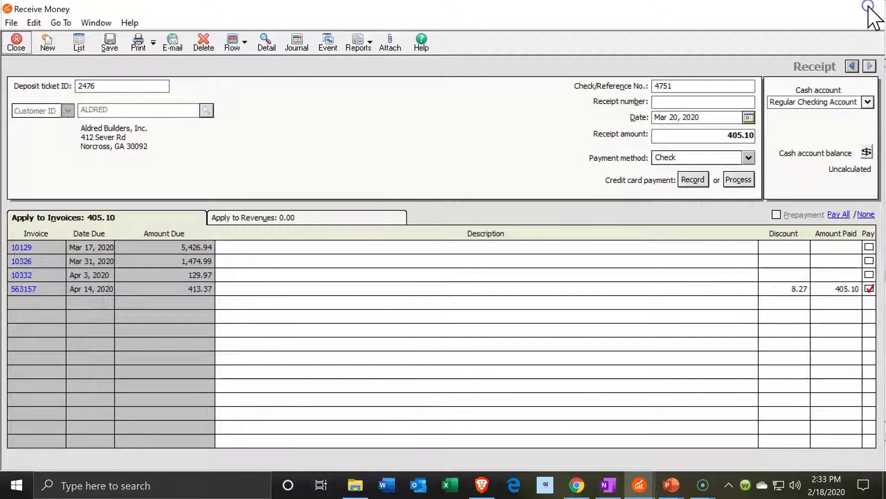
pyautogui.click(870, 9)
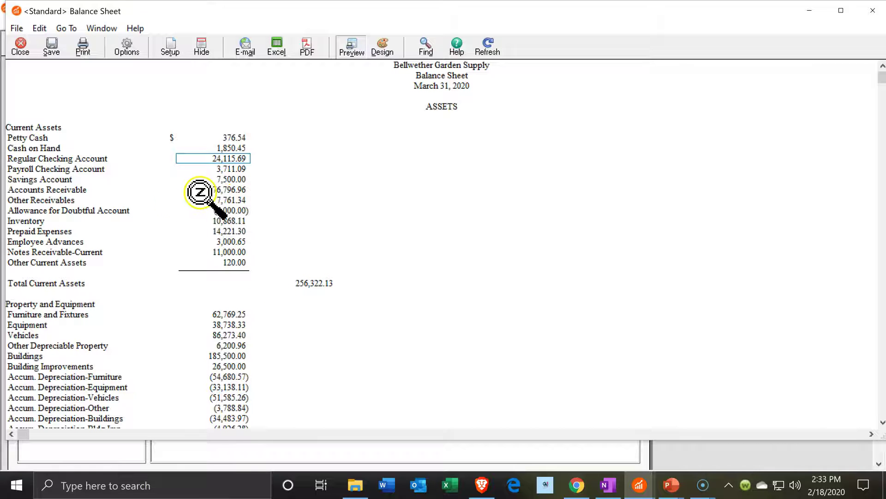
# Trace Accounts Receivable through its general ledger to the receipt with reference 4751, and return to the balance sheet.
pyautogui.click(217, 189)
pyautogui.doubleClick(217, 189)
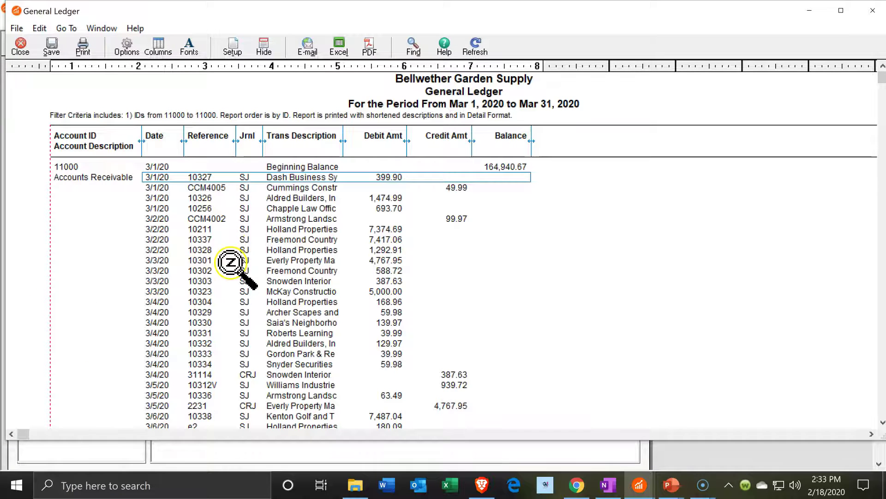
pyautogui.scroll(-15, 230, 262)
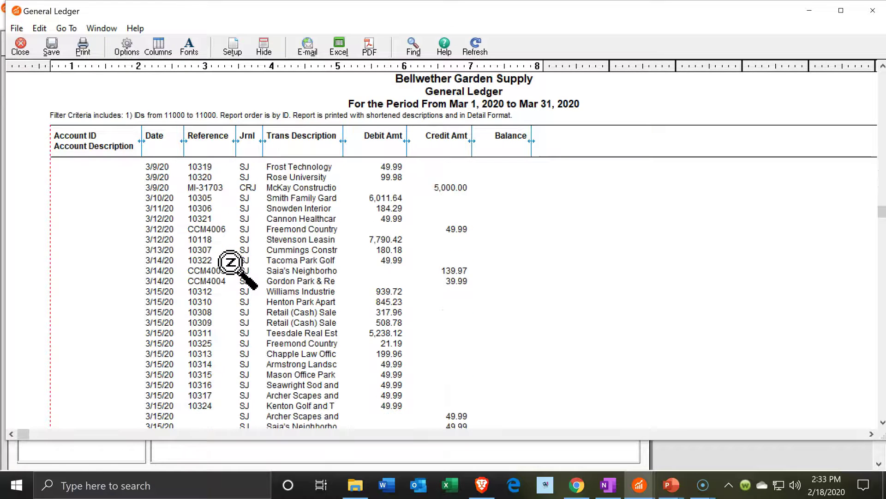
pyautogui.scroll(-10, 230, 262)
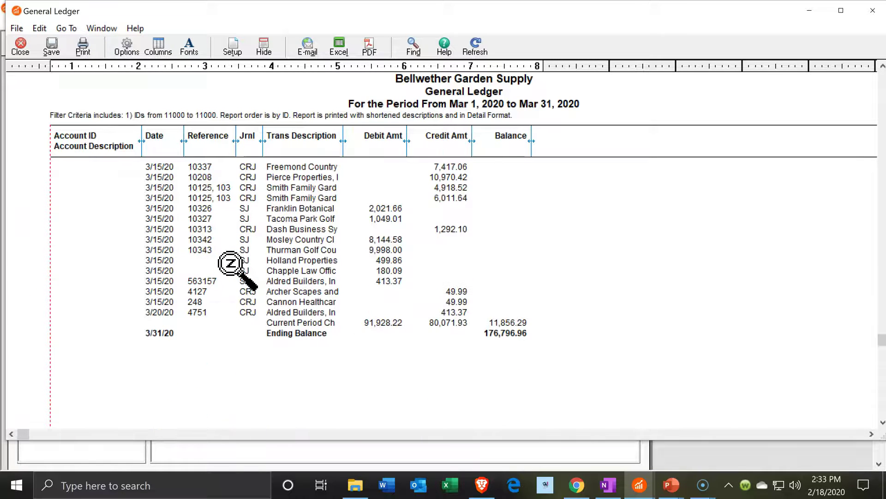
pyautogui.click(461, 314)
pyautogui.doubleClick(461, 314)
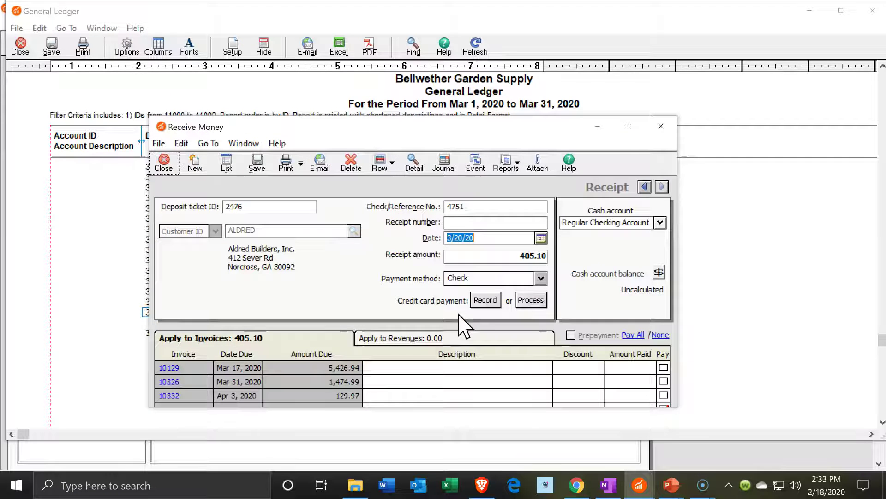
pyautogui.click(662, 125)
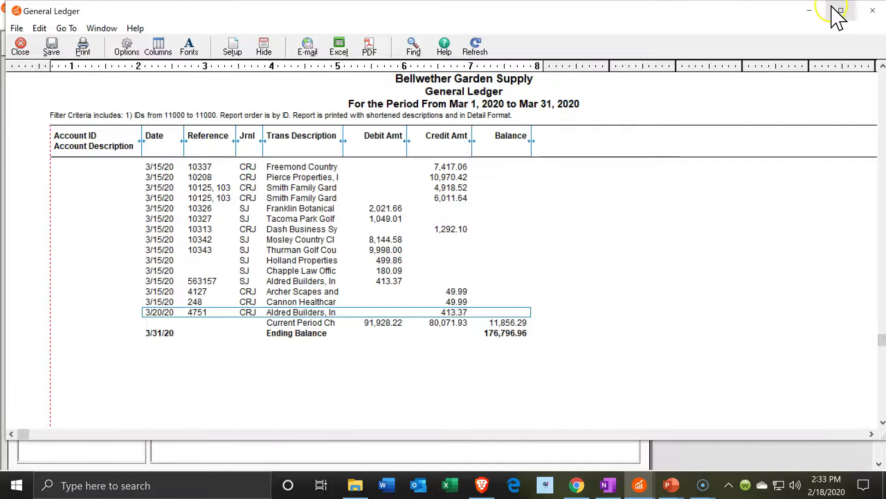
pyautogui.click(871, 11)
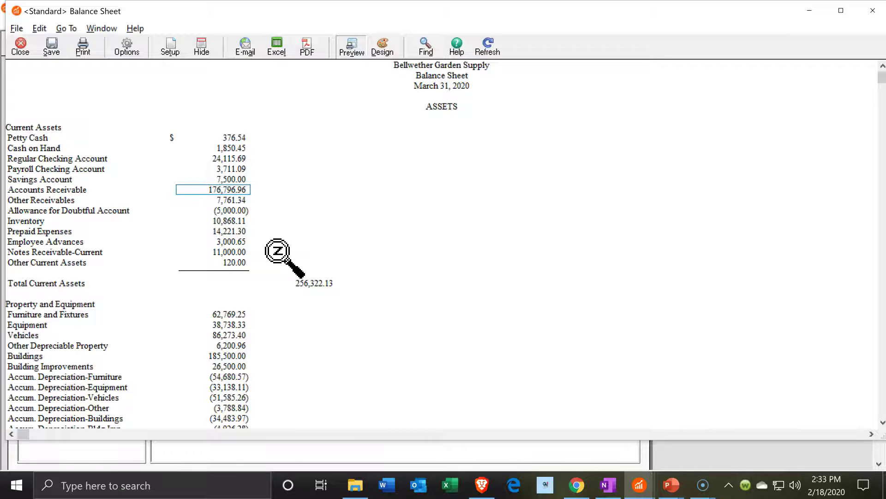
# Minimize the balance sheet and close the report selection window to return to the Customers & Sales page.
pyautogui.press('alt')
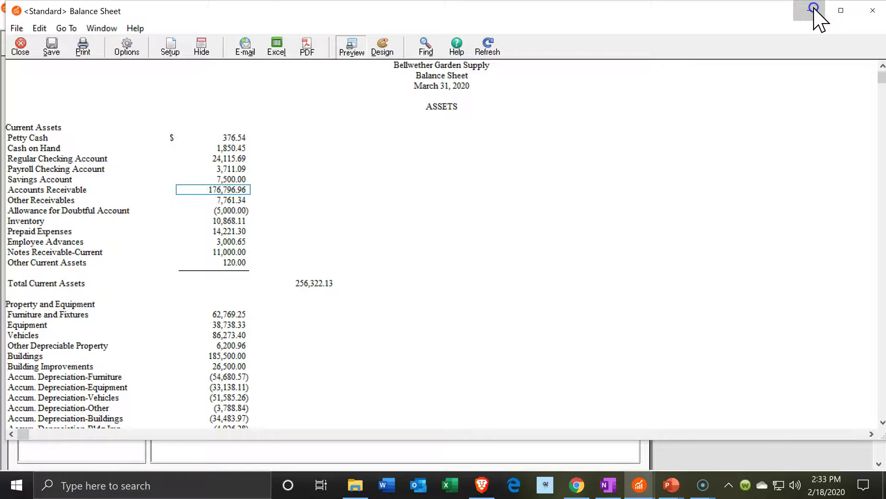
pyautogui.click(871, 10)
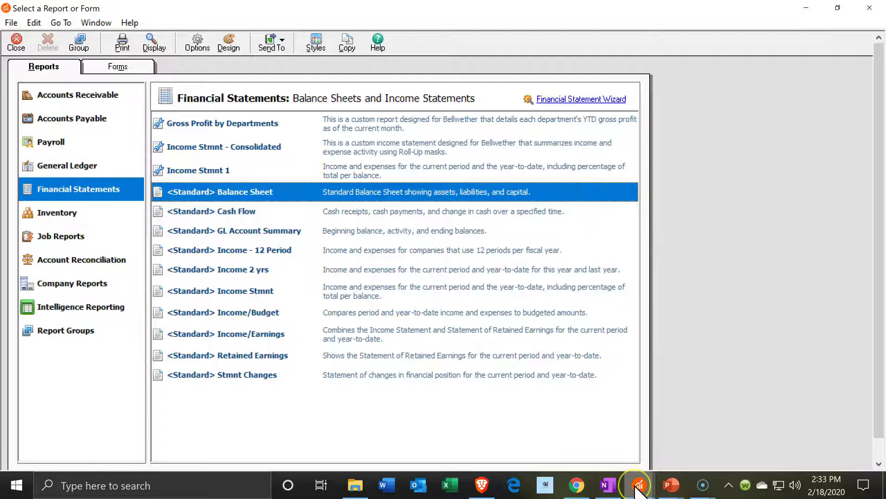
pyautogui.moveTo(637, 486)
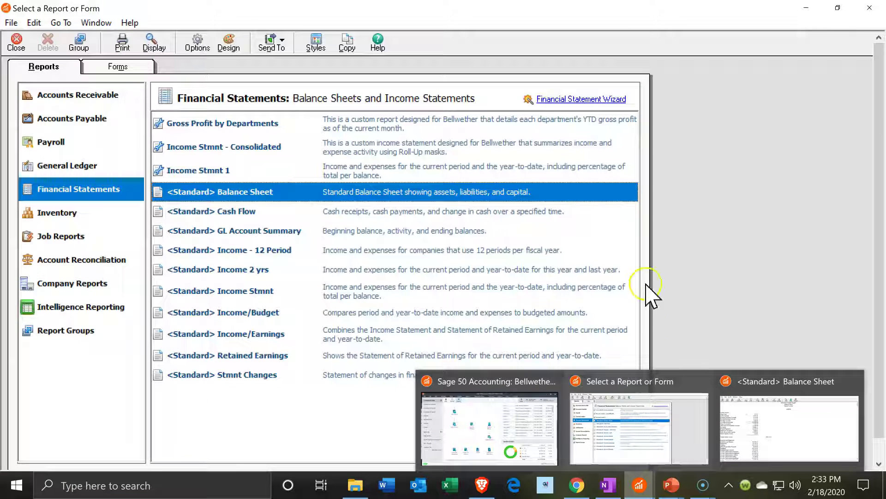
pyautogui.click(870, 8)
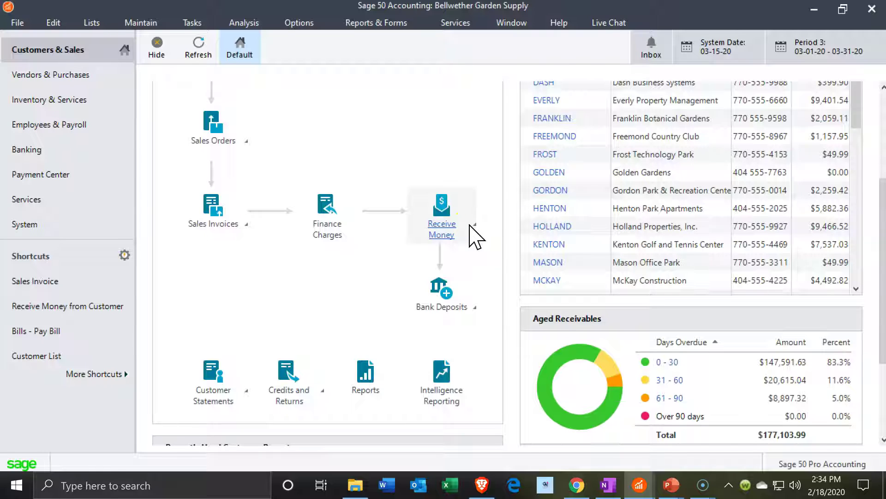
pyautogui.click(465, 281)
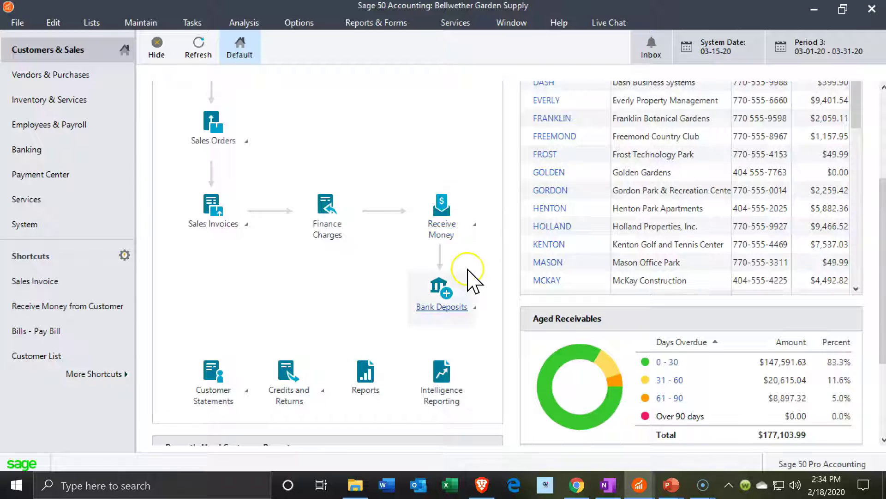
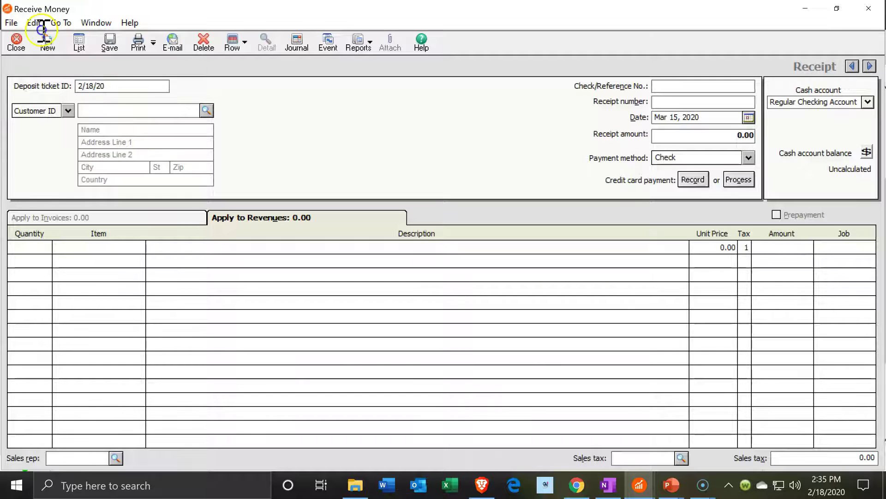
# Clear the deposit ticket ID of the new receipt.
pyautogui.press('BackSpace')
pyautogui.click(35, 111)
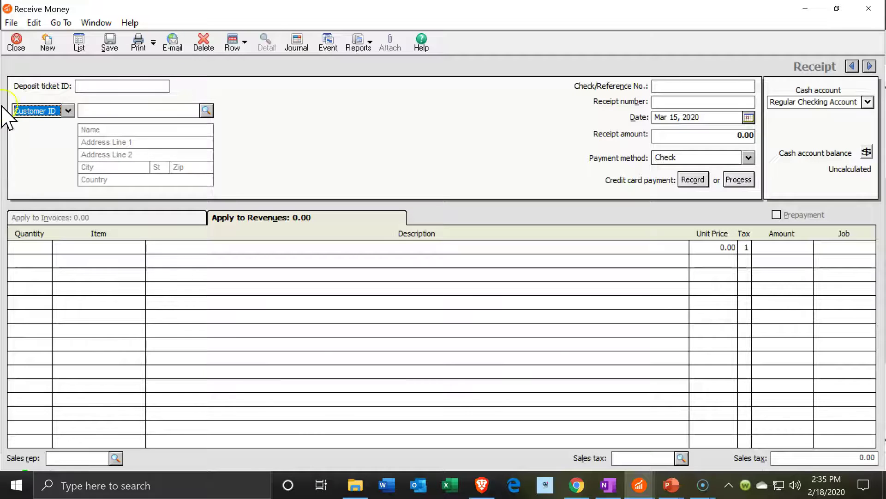
pyautogui.click(206, 110)
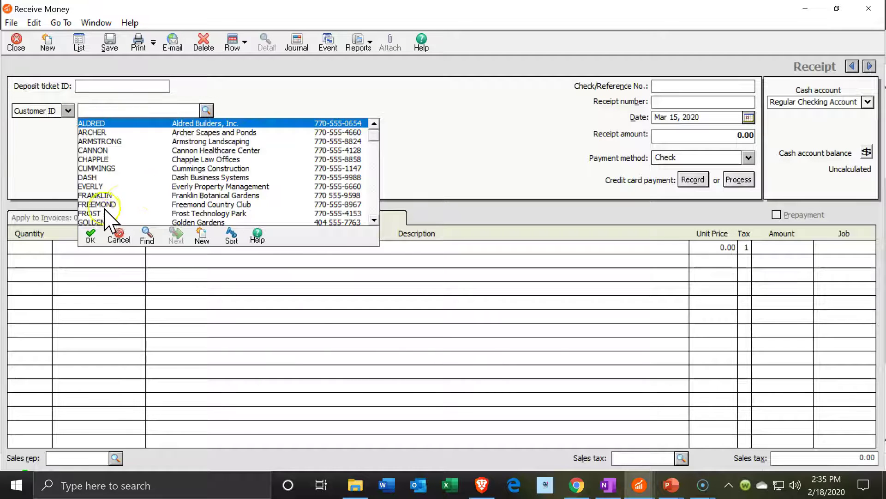
pyautogui.doubleClick(95, 222)
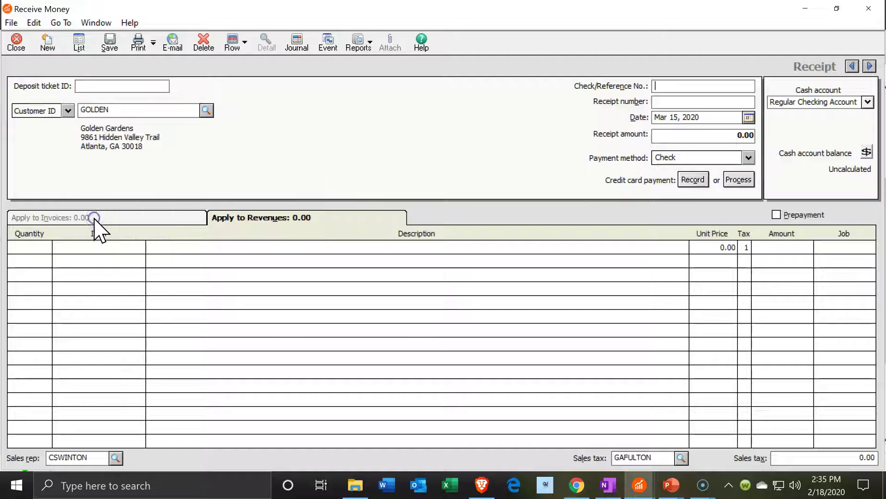
pyautogui.click(113, 205)
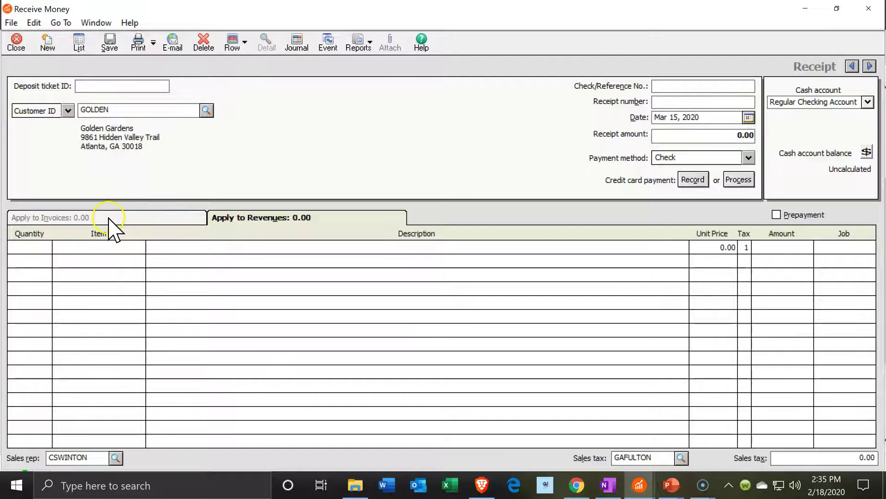
# Choose customer FRANKLIN for the receipt and set its date to Mar 20, 2020.
pyautogui.click(207, 110)
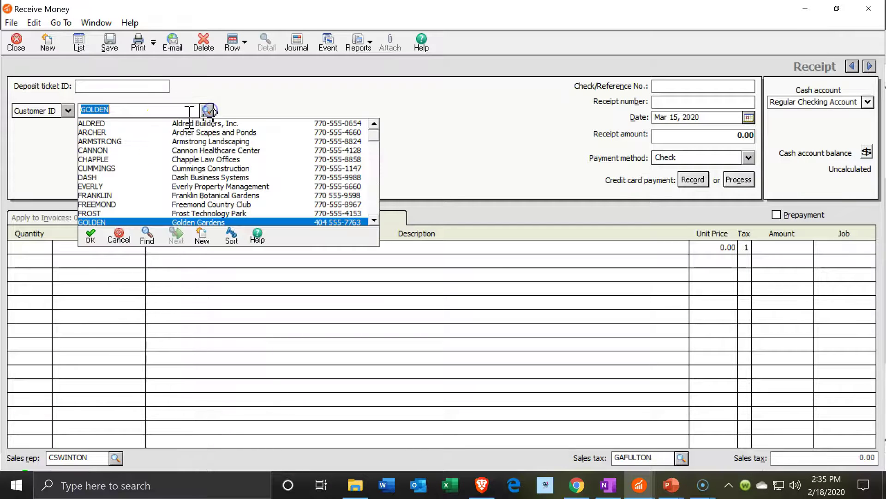
pyautogui.doubleClick(102, 195)
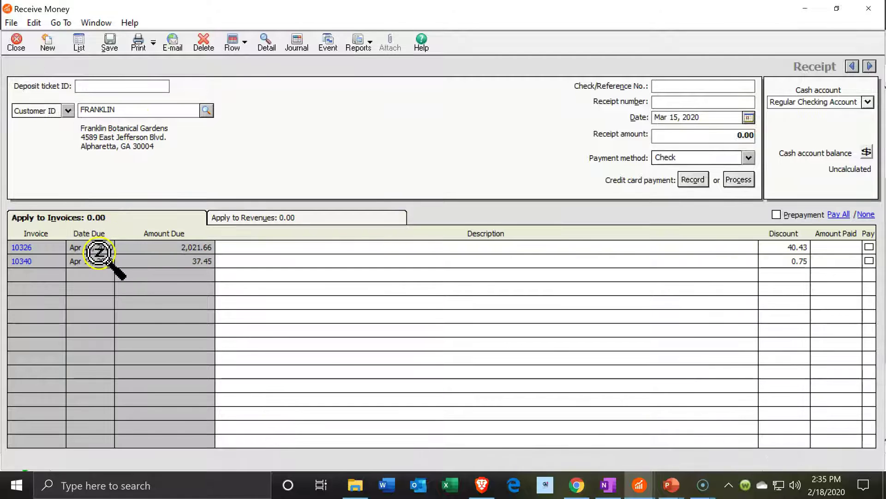
pyautogui.click(683, 86)
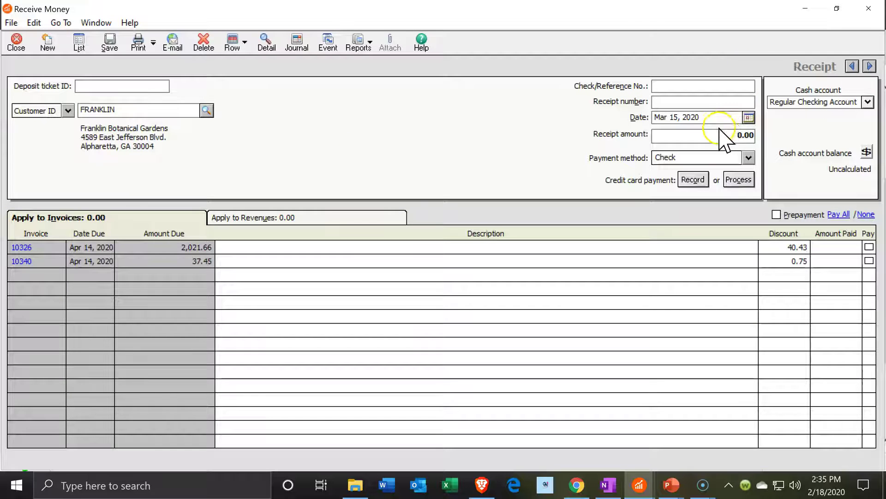
pyautogui.click(749, 118)
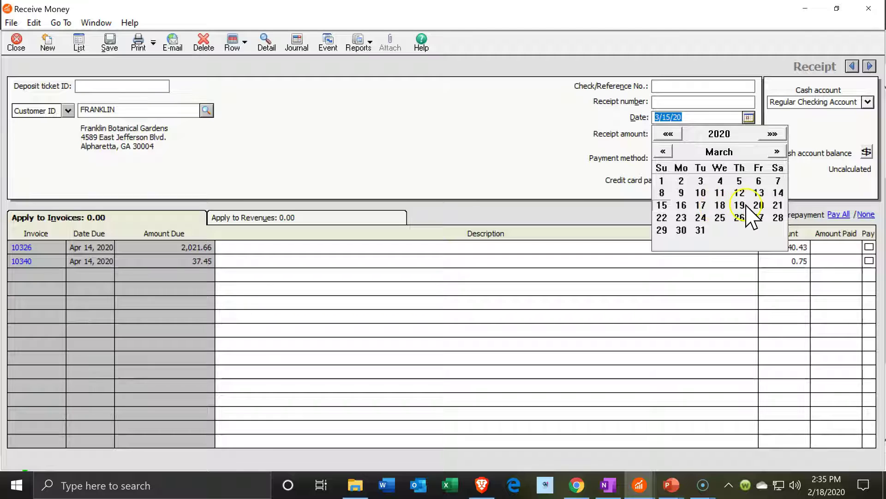
pyautogui.click(761, 204)
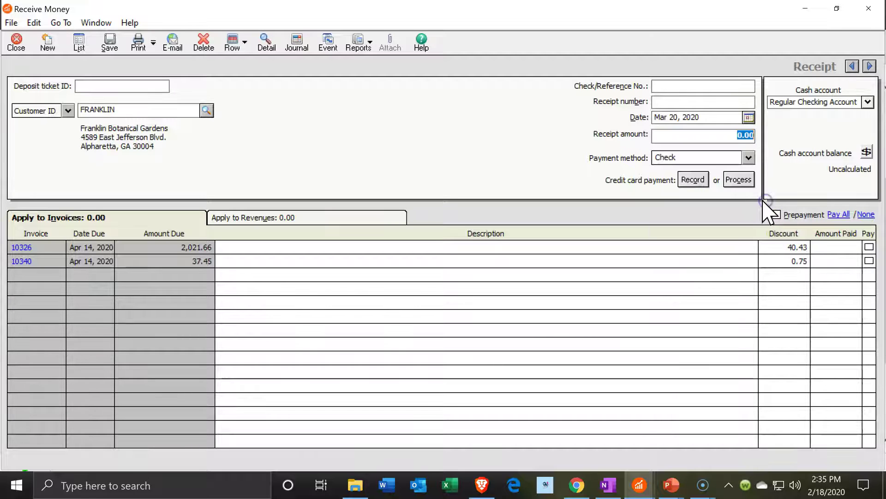
# Mark the customer's 2,021.66 invoice as paid and enter 4275 as the check reference number.
pyautogui.click(869, 247)
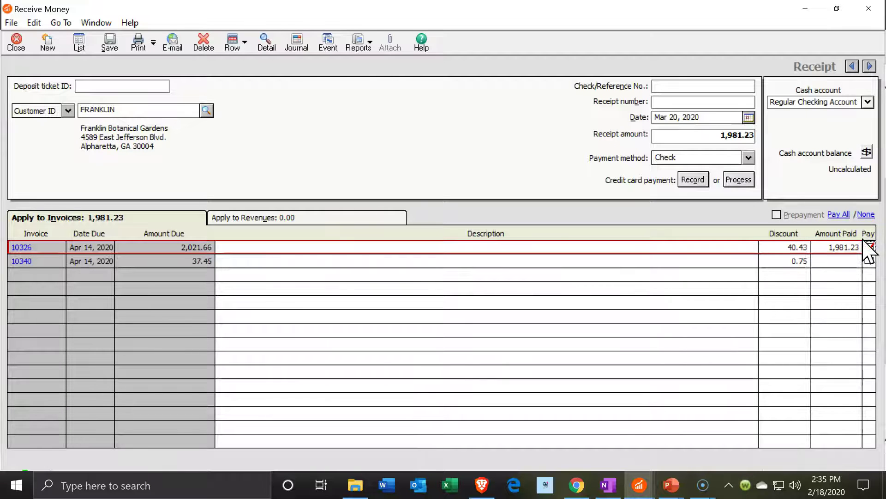
pyautogui.click(690, 83)
pyautogui.write('4275')
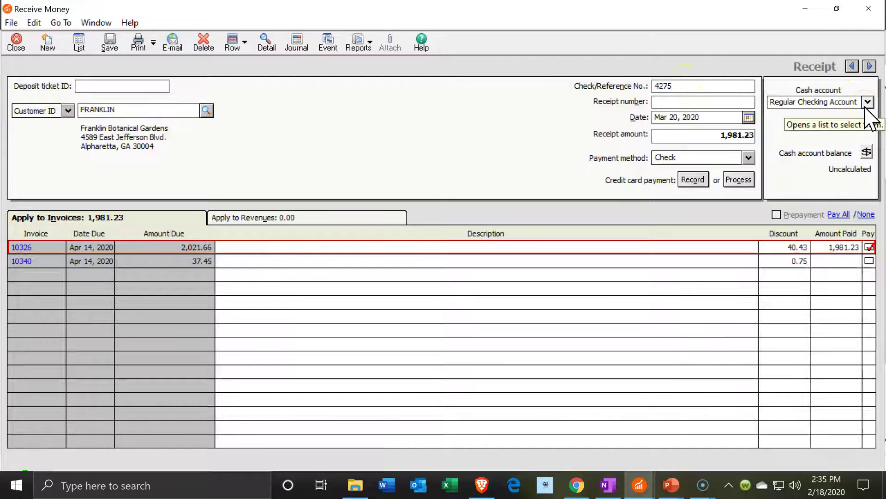
# Keep Regular Checking Account as the cash account, save the receipt, and close the Receive Money window.
pyautogui.click(868, 102)
pyautogui.click(867, 105)
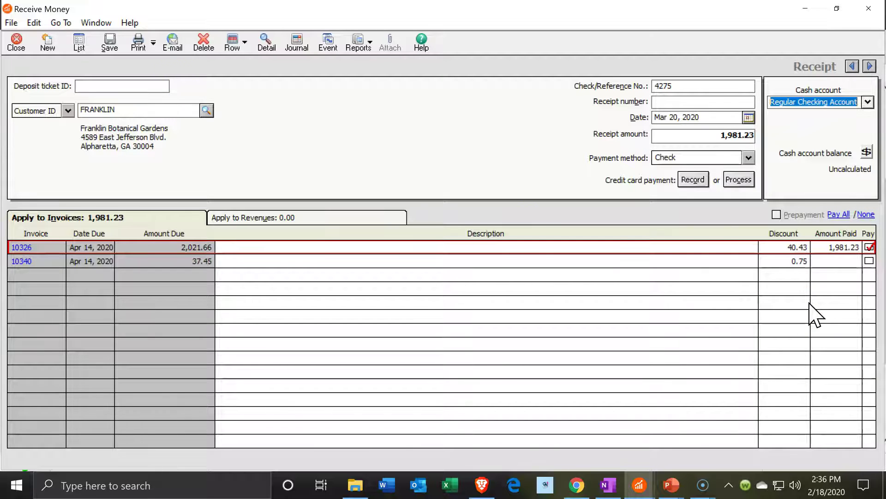
pyautogui.click(102, 39)
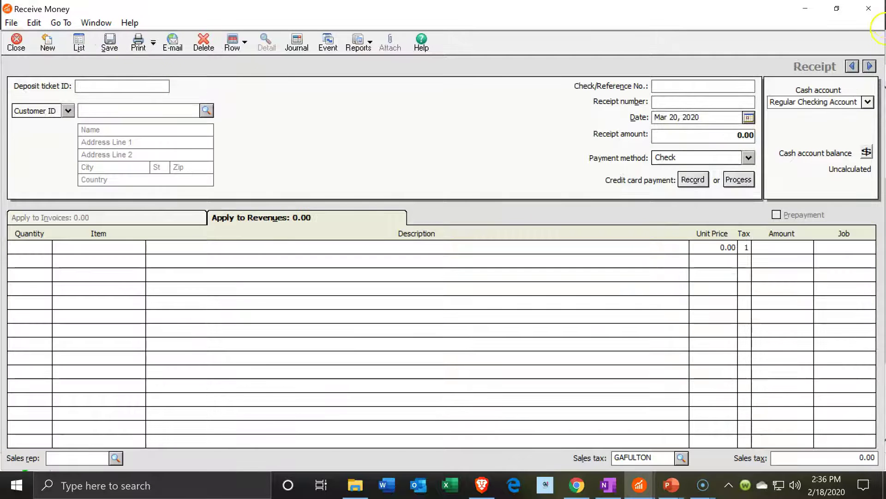
pyautogui.click(868, 10)
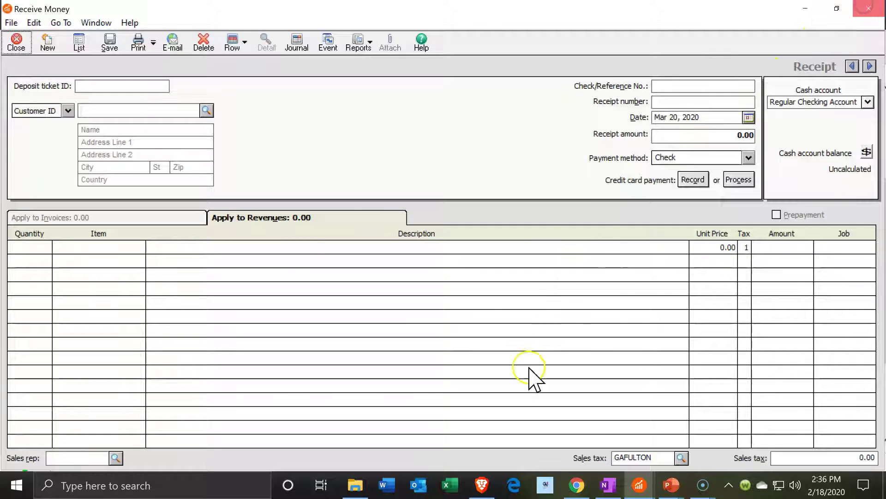
# Bring the minimized <Standard> Balance Sheet back up to review the current assets.
pyautogui.moveTo(639, 482)
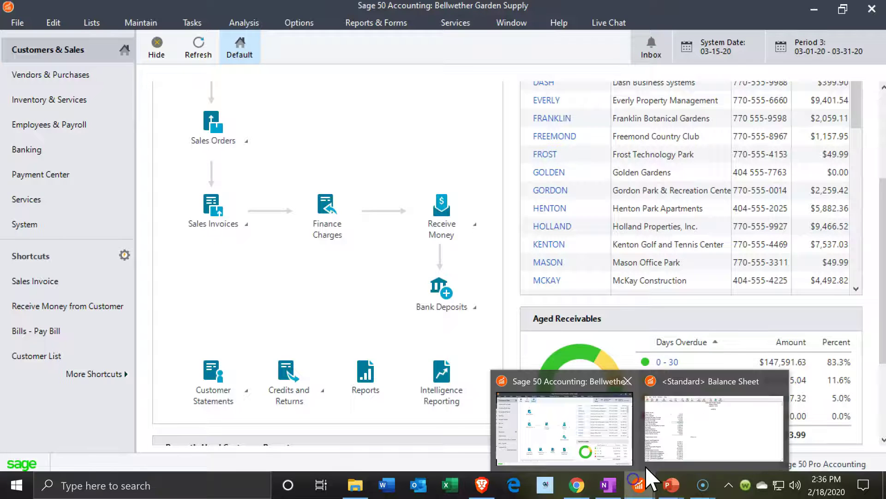
pyautogui.click(689, 431)
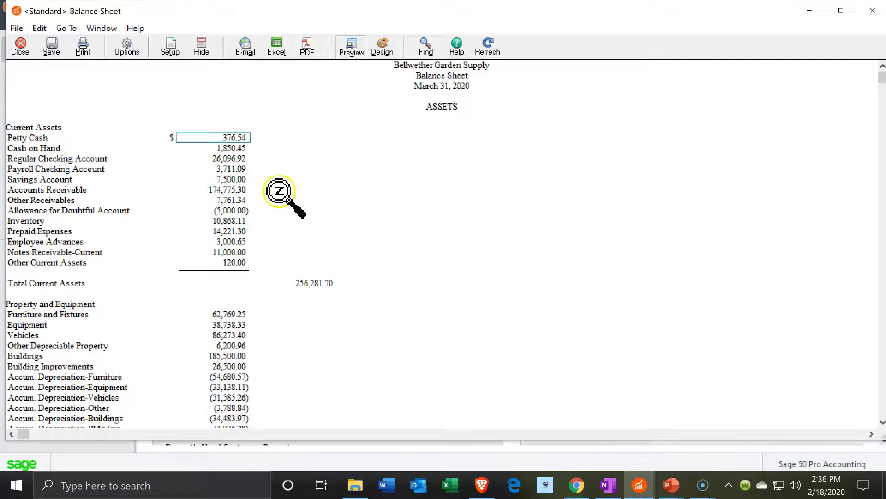
# Drill down from the balance sheet's Regular Checking Account to its General Ledger and open the 3/20/20 Franklin Botanical receipt with reference 4275.
pyautogui.doubleClick(226, 157)
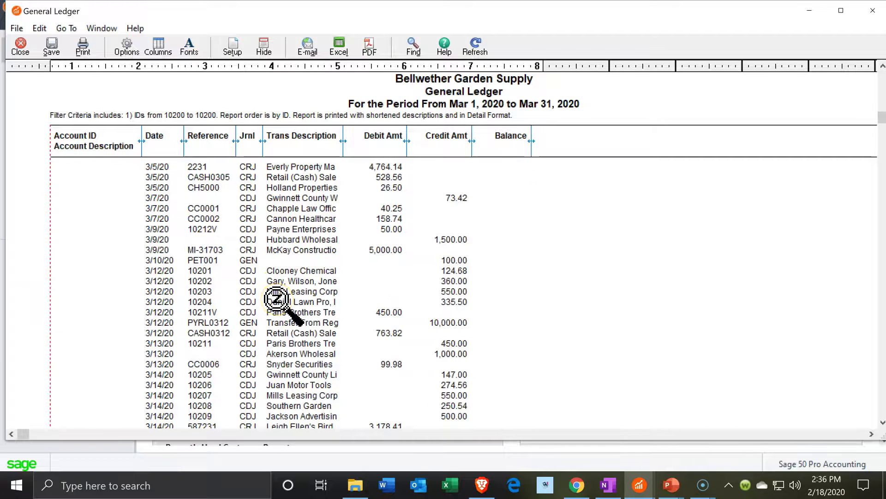
pyautogui.scroll(-15, 276, 299)
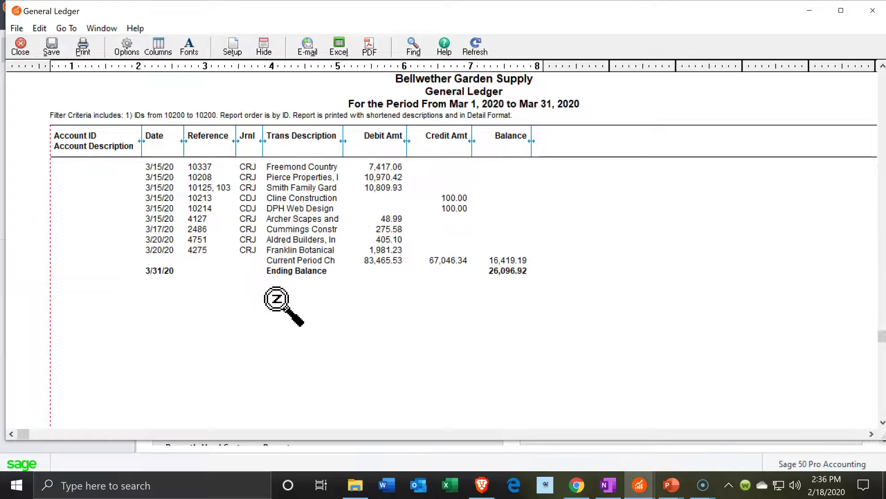
pyautogui.click(385, 250)
pyautogui.doubleClick(386, 249)
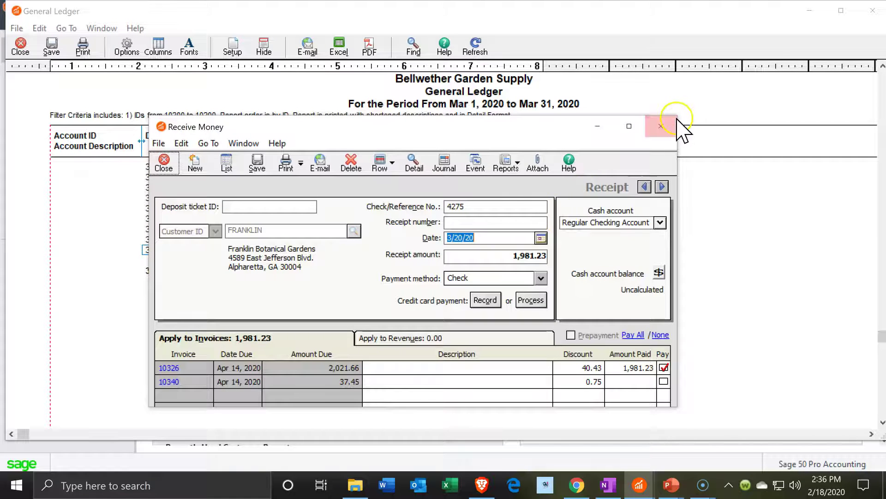
# Close the receipt and the General Ledger report, and minimize the Balance Sheet.
pyautogui.click(662, 126)
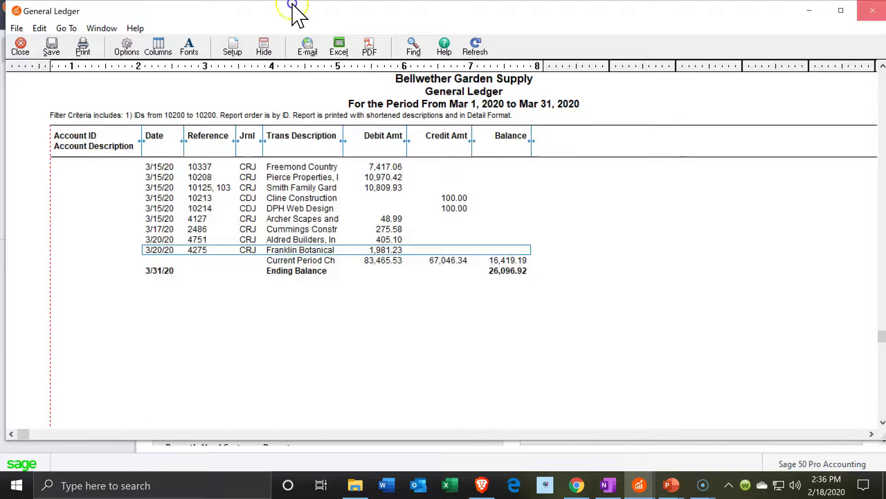
pyautogui.click(873, 10)
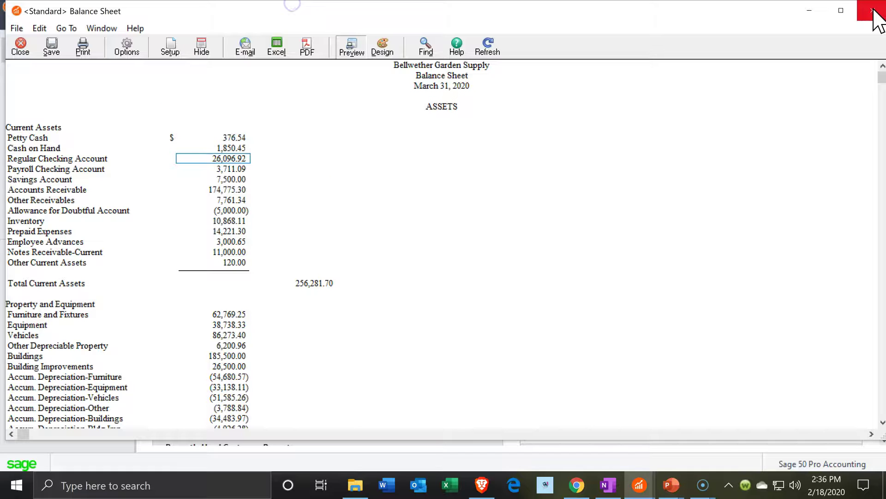
pyautogui.click(811, 18)
# Start a new bank deposit for account 10200 and include the Franklin Botanical Gardens and Cummings Construction checks.
pyautogui.click(466, 313)
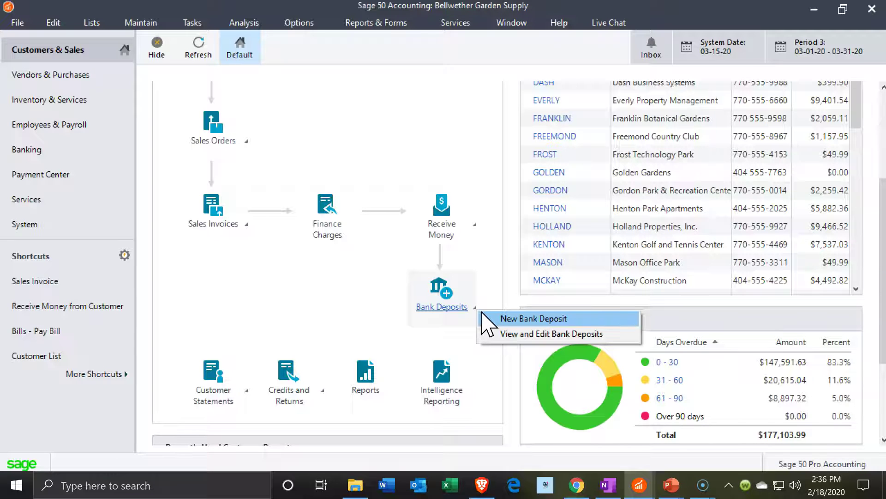
pyautogui.click(483, 318)
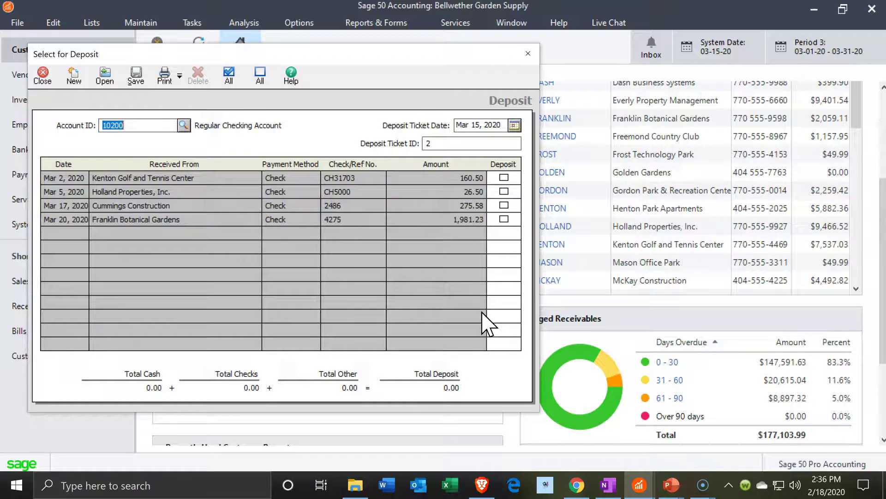
pyautogui.click(505, 224)
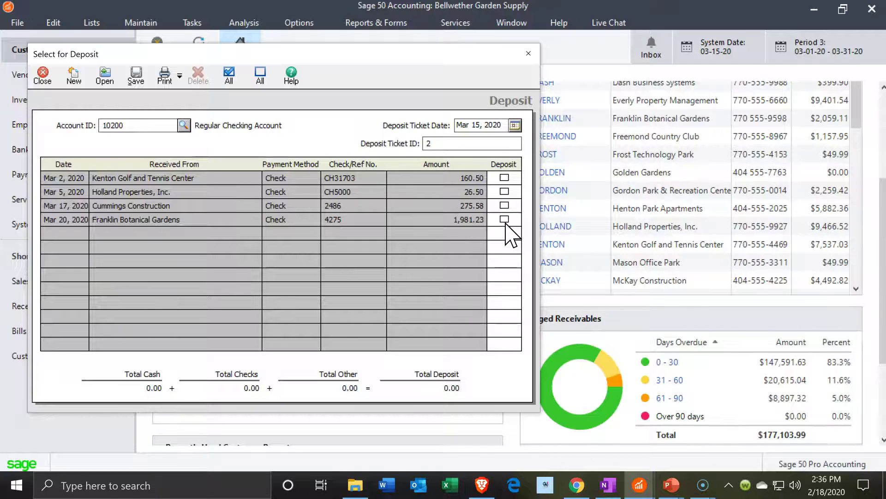
pyautogui.click(509, 224)
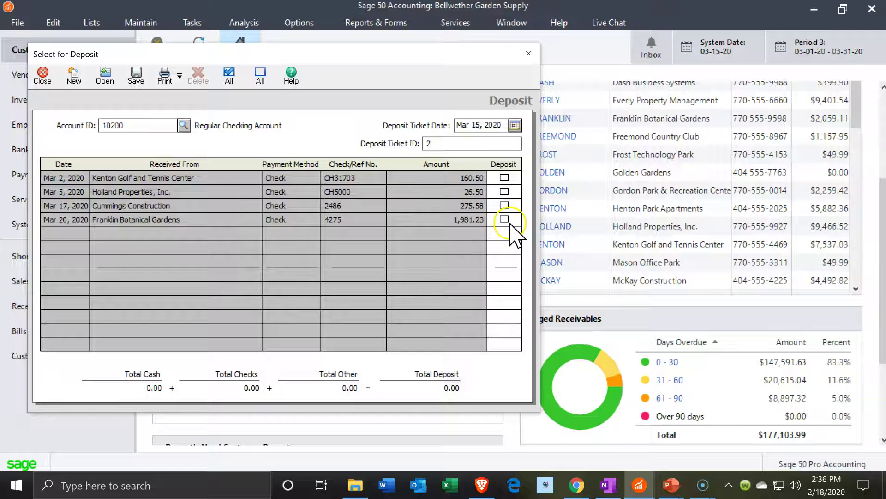
pyautogui.click(505, 219)
pyautogui.click(504, 205)
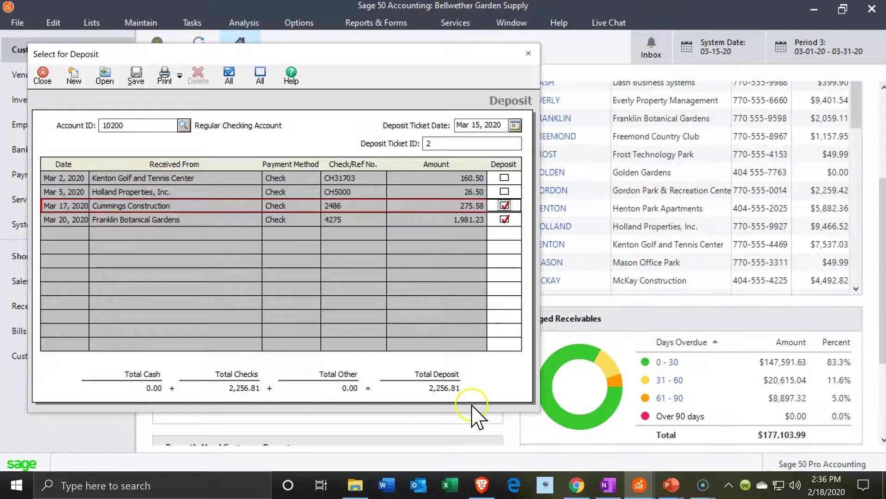
# Check the total deposit, save the bank deposit, and close the Select for Deposit window.
pyautogui.click(455, 385)
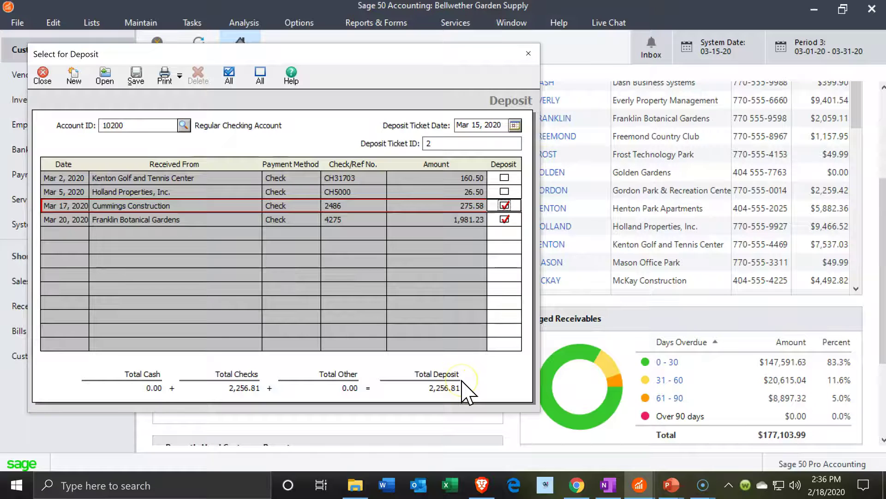
pyautogui.click(461, 396)
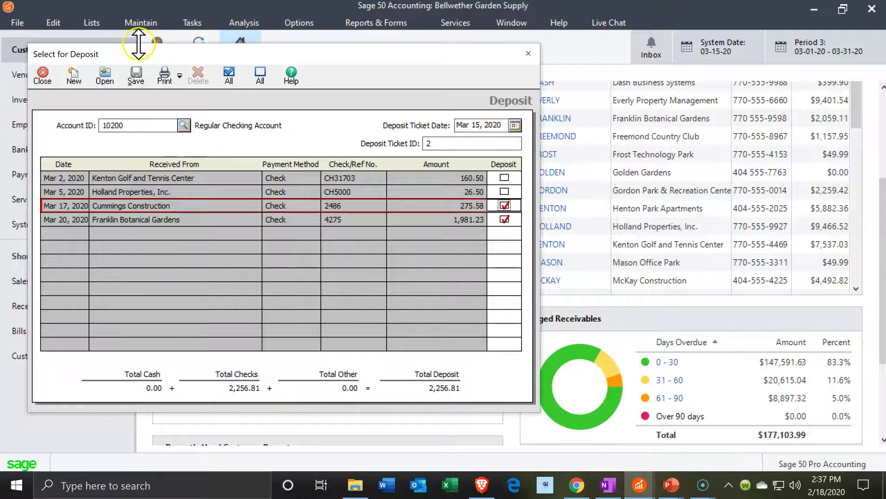
pyautogui.click(137, 77)
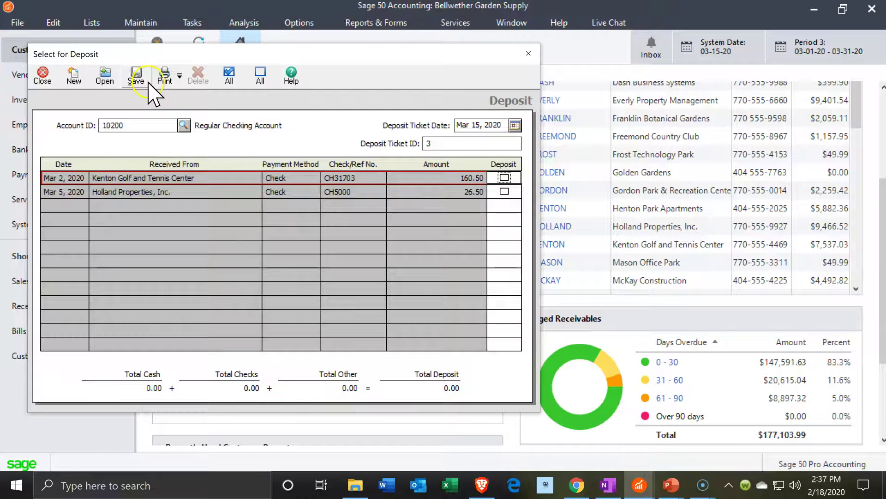
pyautogui.click(529, 53)
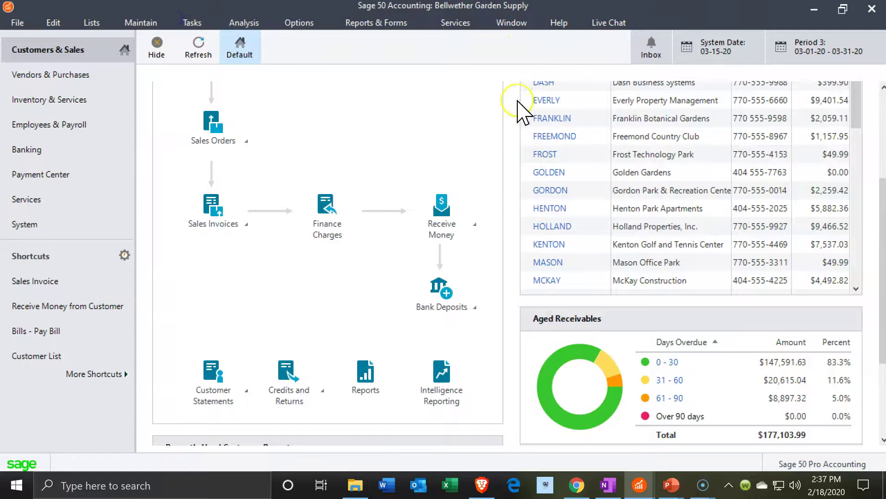
# View the list of existing bank deposits and open the 3/15/2020 deposit with ticket ID 0.
pyautogui.click(442, 307)
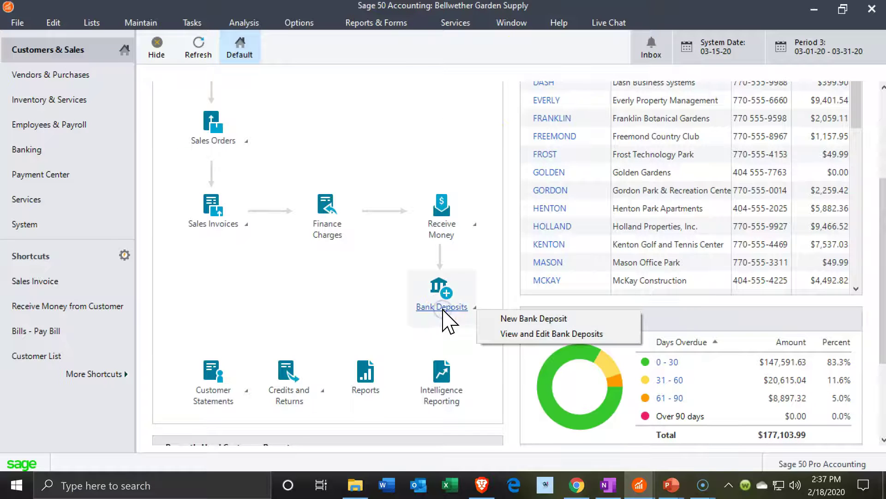
pyautogui.click(519, 333)
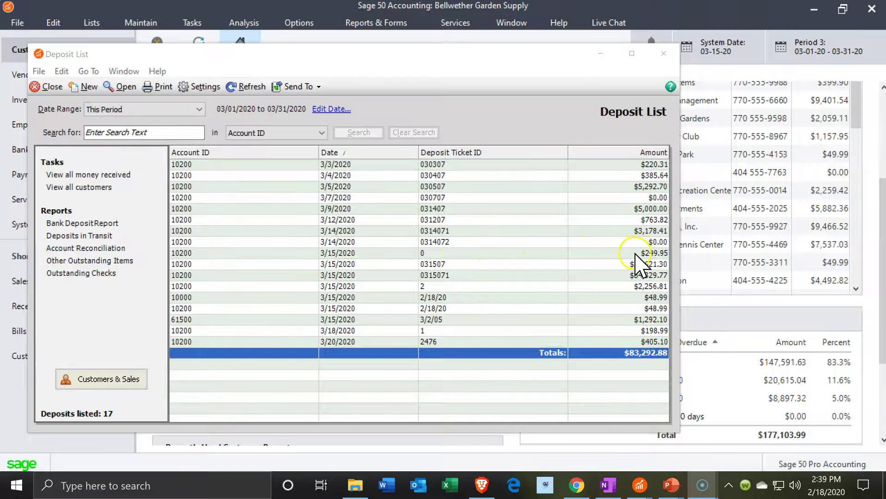
pyautogui.doubleClick(636, 254)
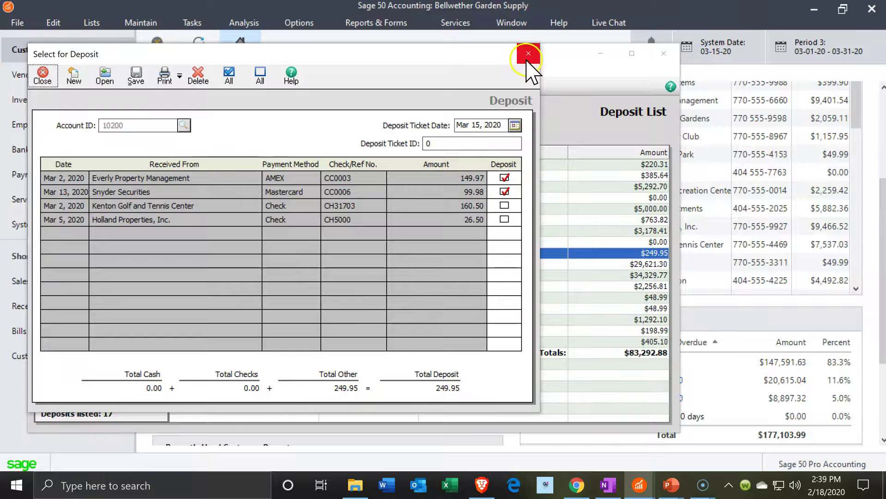
# Close the opened deposit and the Deposit List to return to the Customers & Sales page.
pyautogui.click(663, 53)
pyautogui.click(663, 54)
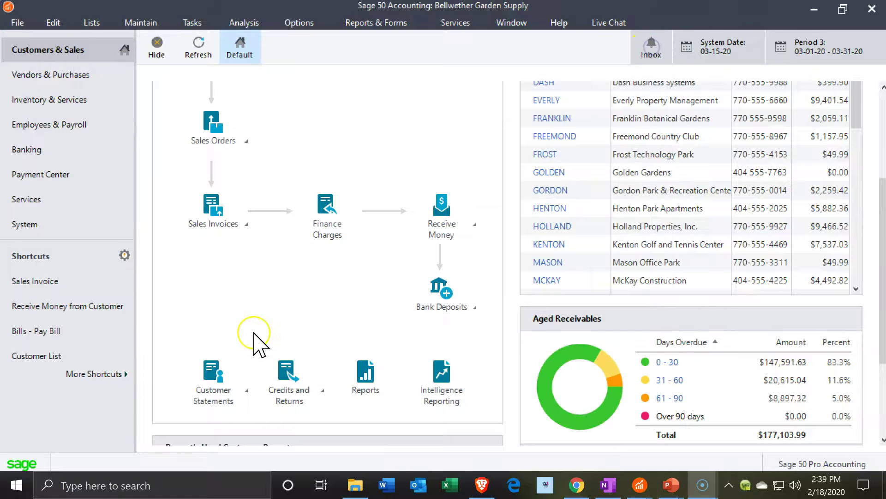
pyautogui.click(249, 331)
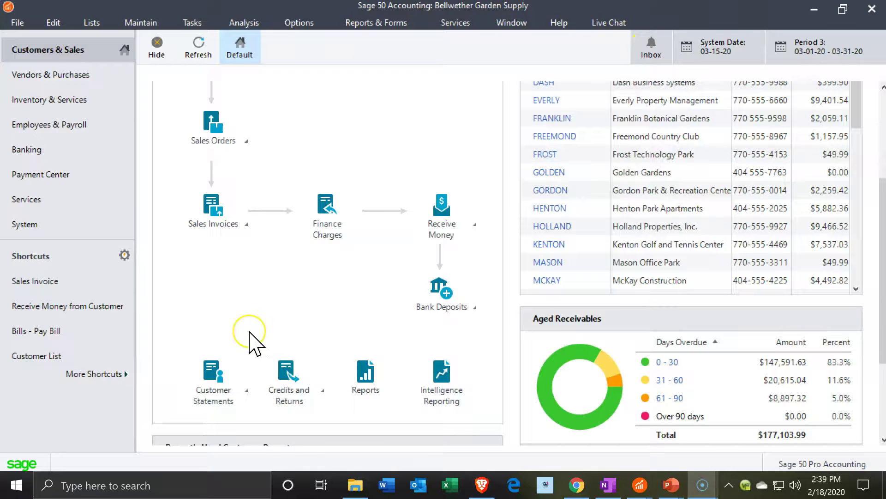